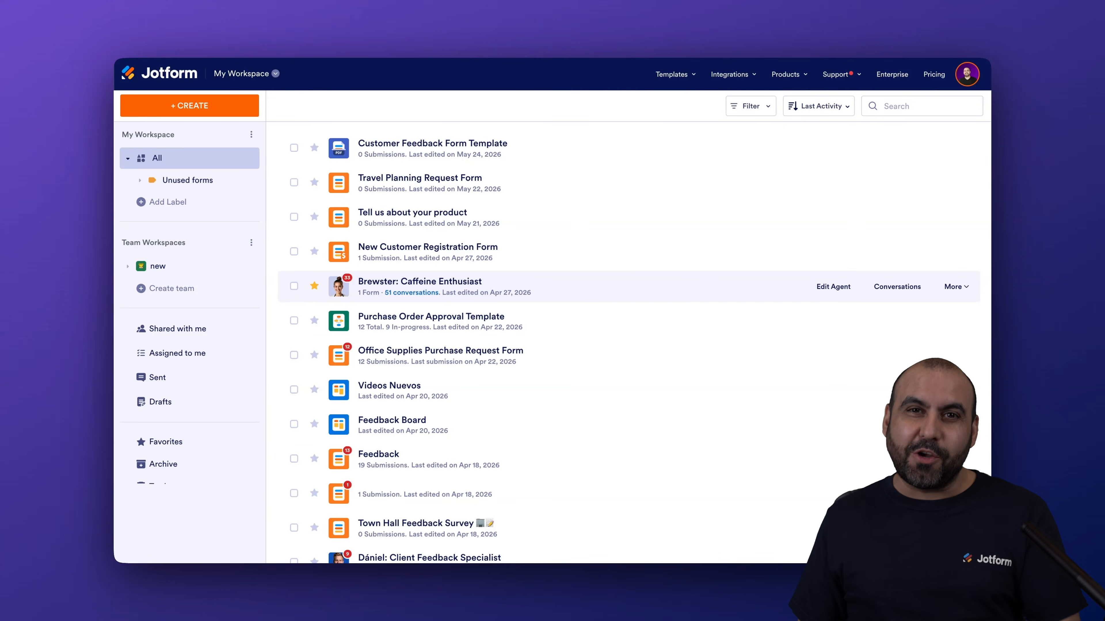
Step: Switch to Google Forms, open the Party RSVP form and show its responses
click(695, 31)
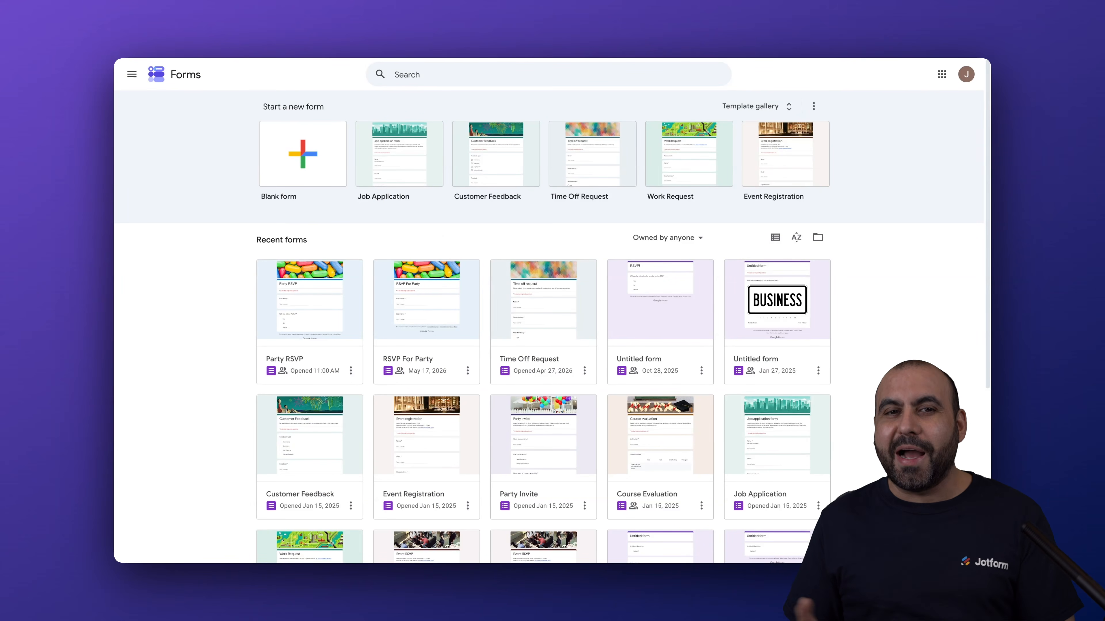
click(341, 304)
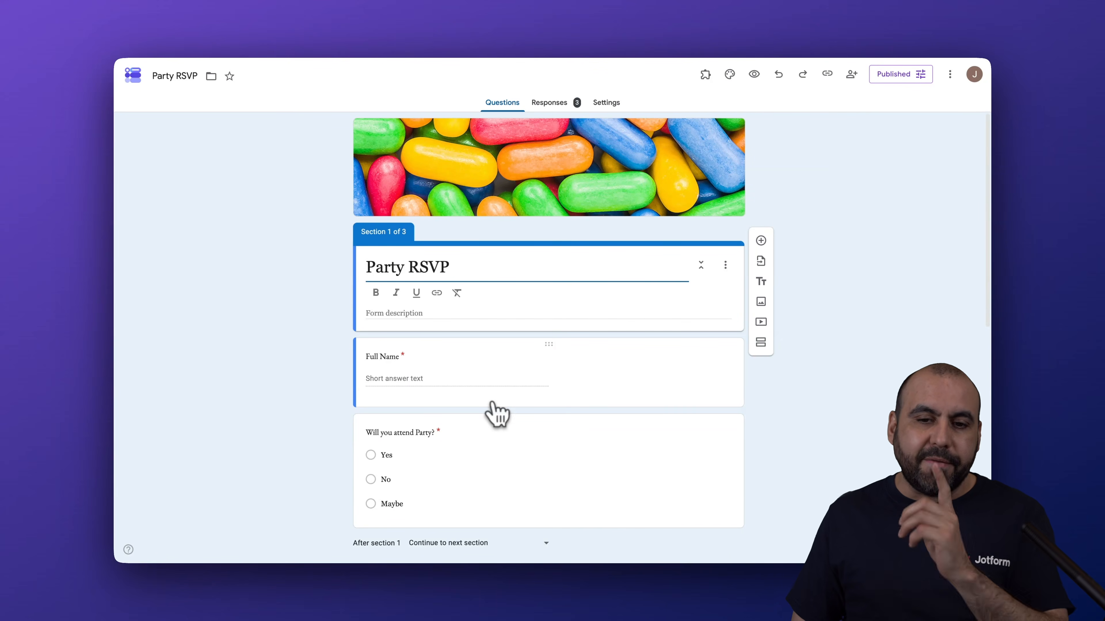
click(554, 107)
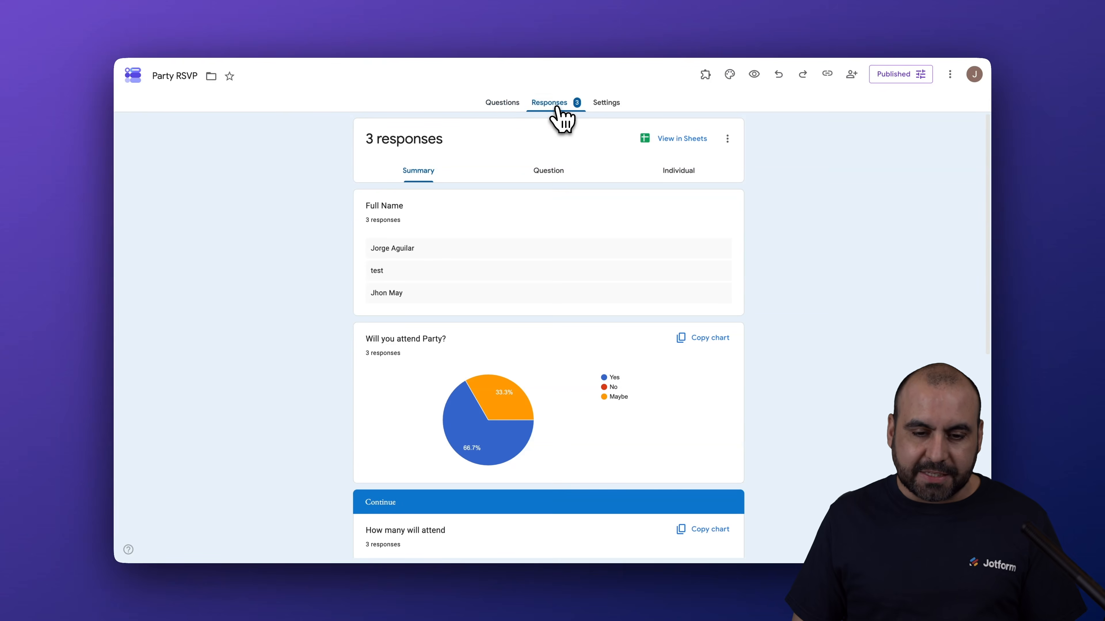
Step: Examine the response summary charts and copy the "Will you attend Party?" chart
scroll(582, 257, down, 5)
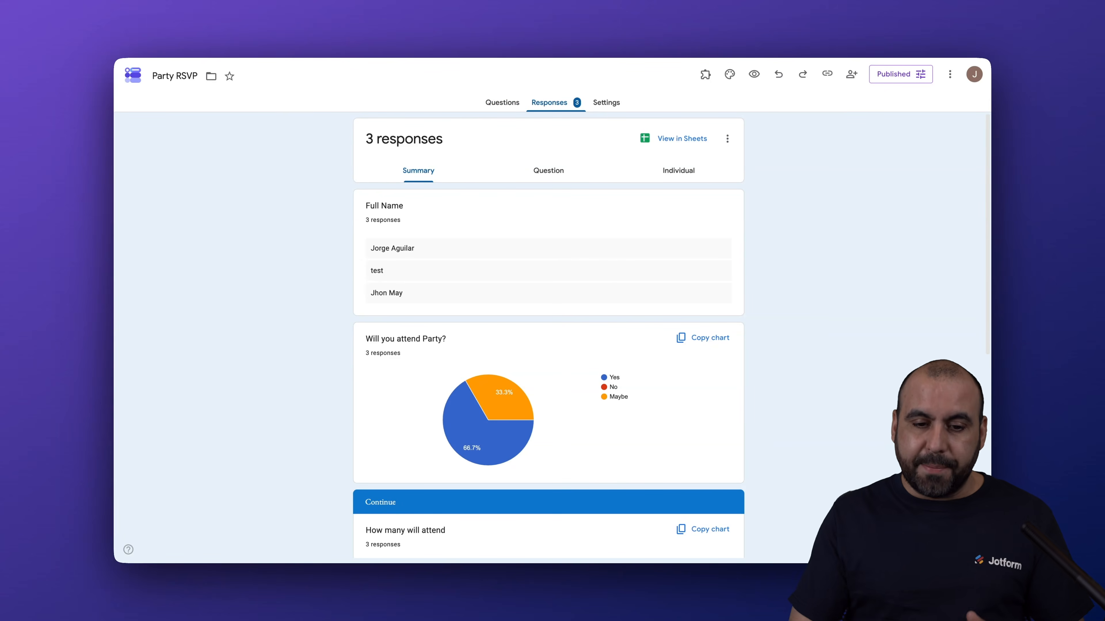
scroll(582, 258, down, 2)
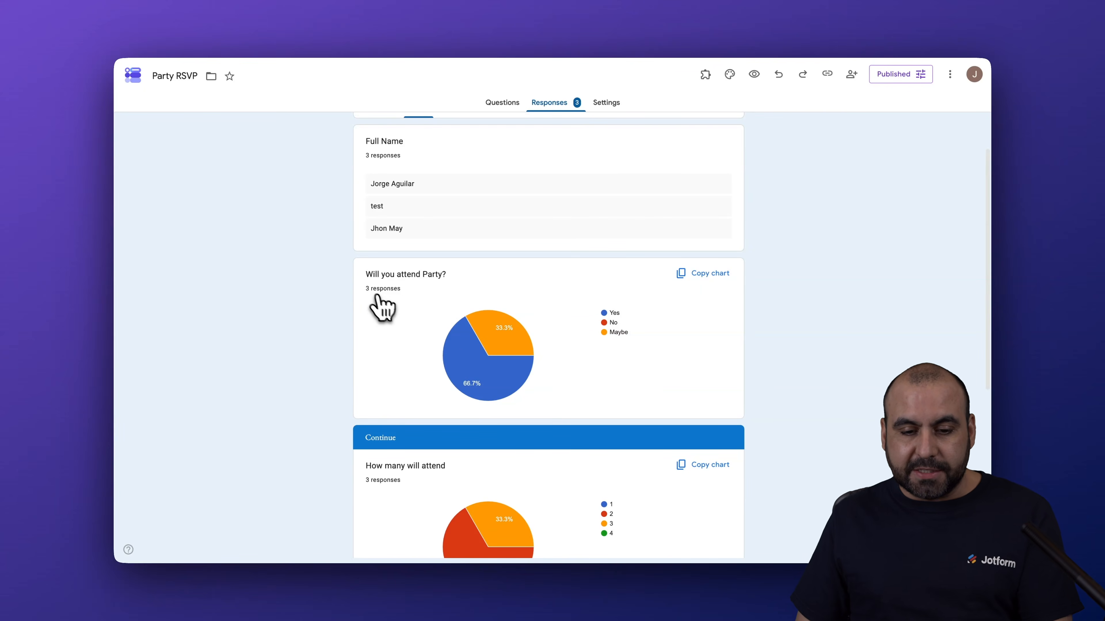
mouse_move(472, 407)
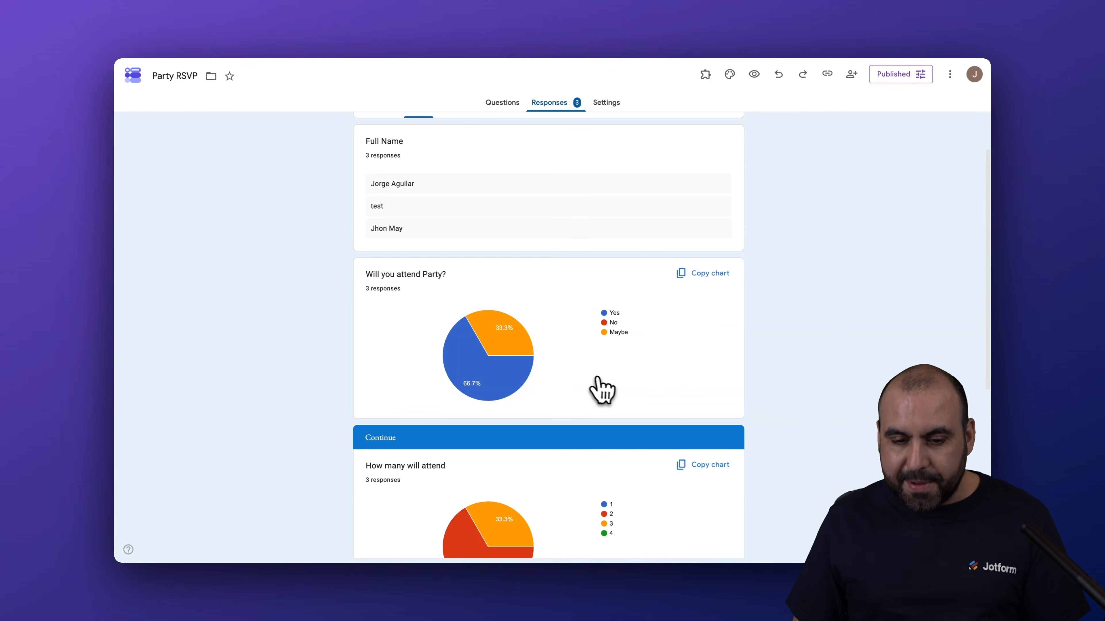
click(713, 287)
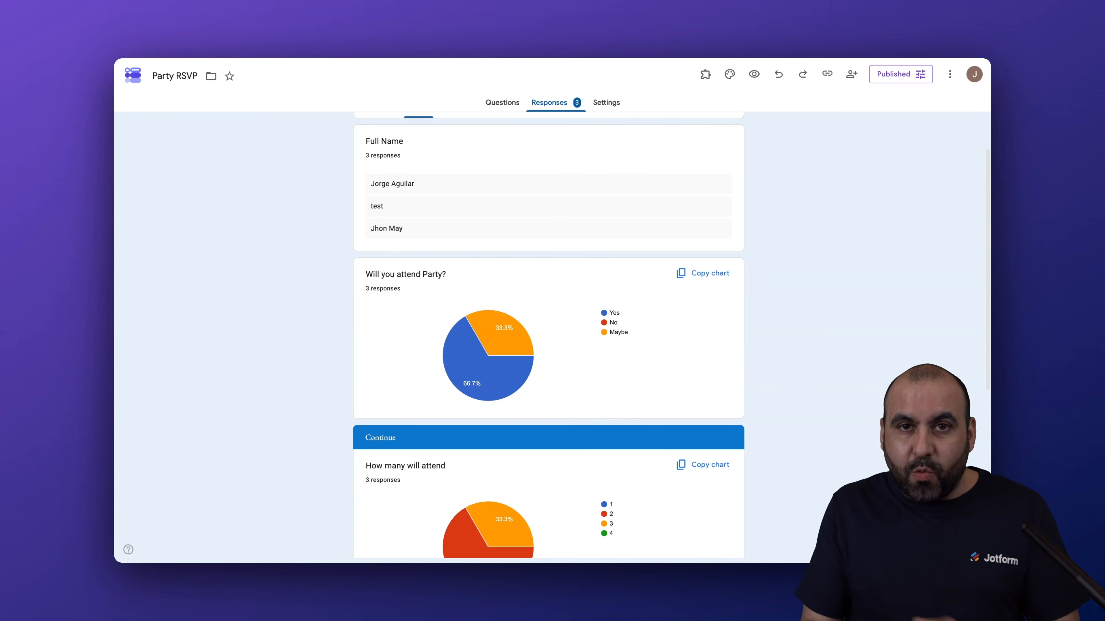
scroll(548, 305, up, 2)
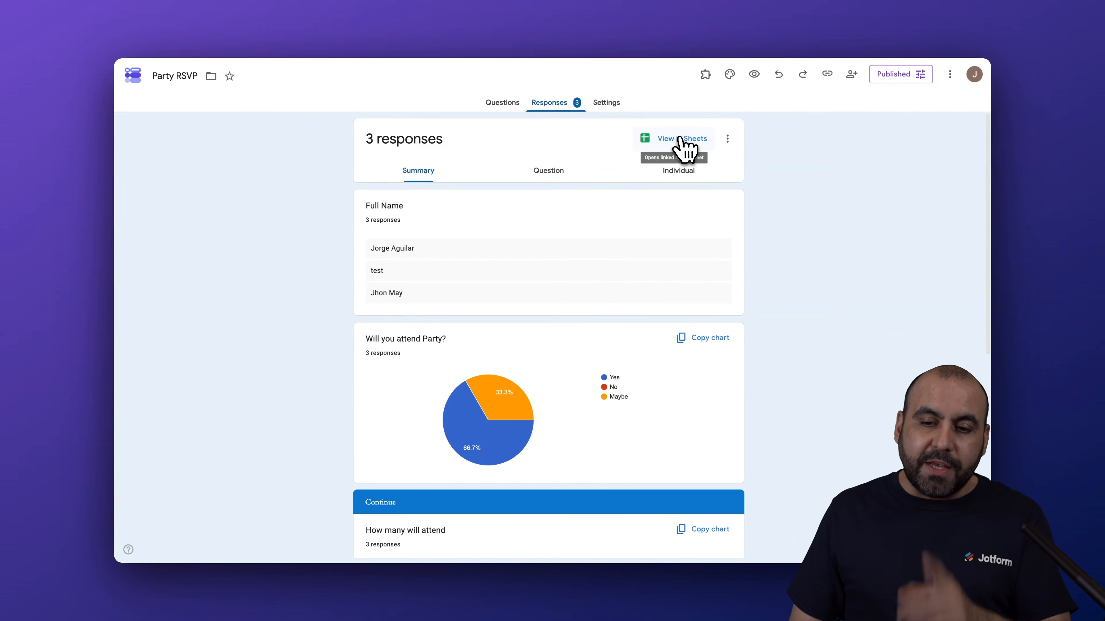
Step: Open the linked responses spreadsheet in Google Sheets and insert a chart from the "Do you have any allergies?" column
click(684, 140)
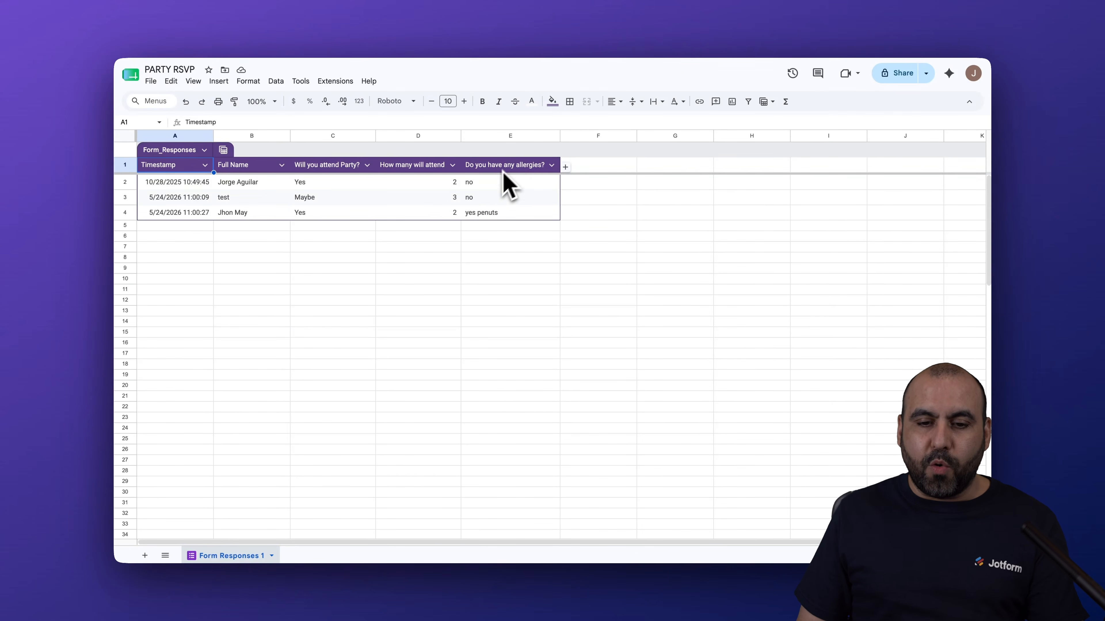
click(493, 136)
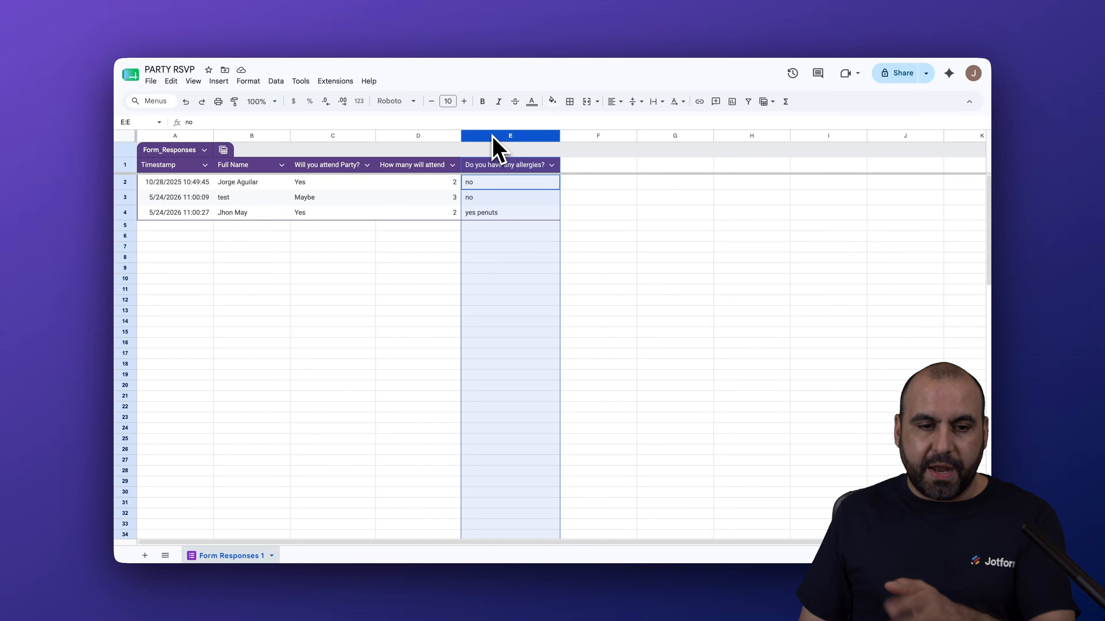
click(223, 82)
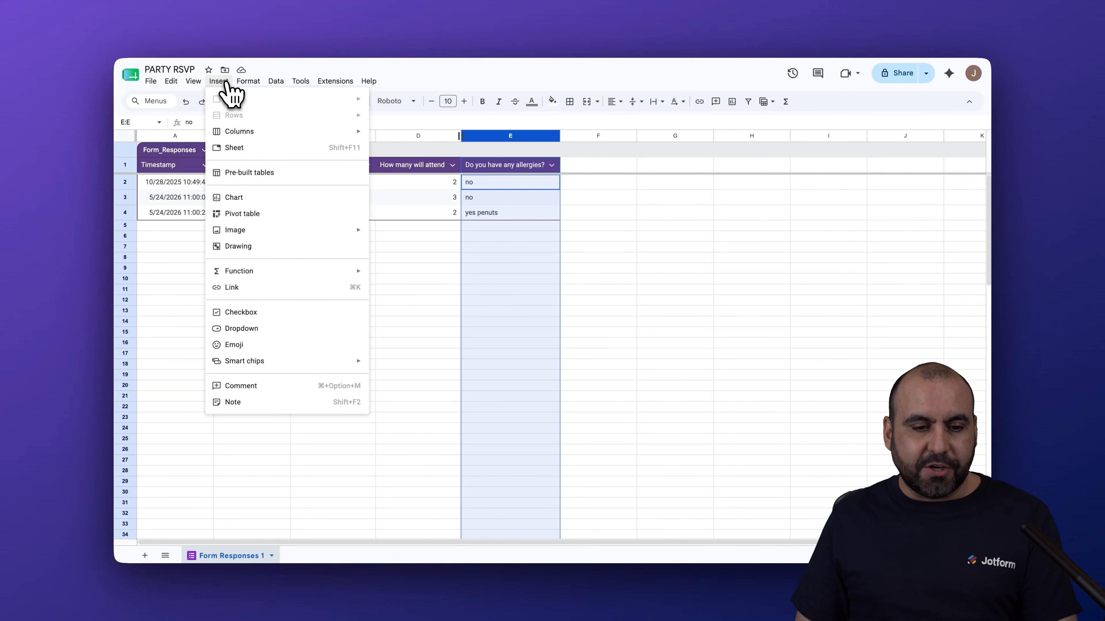
click(267, 204)
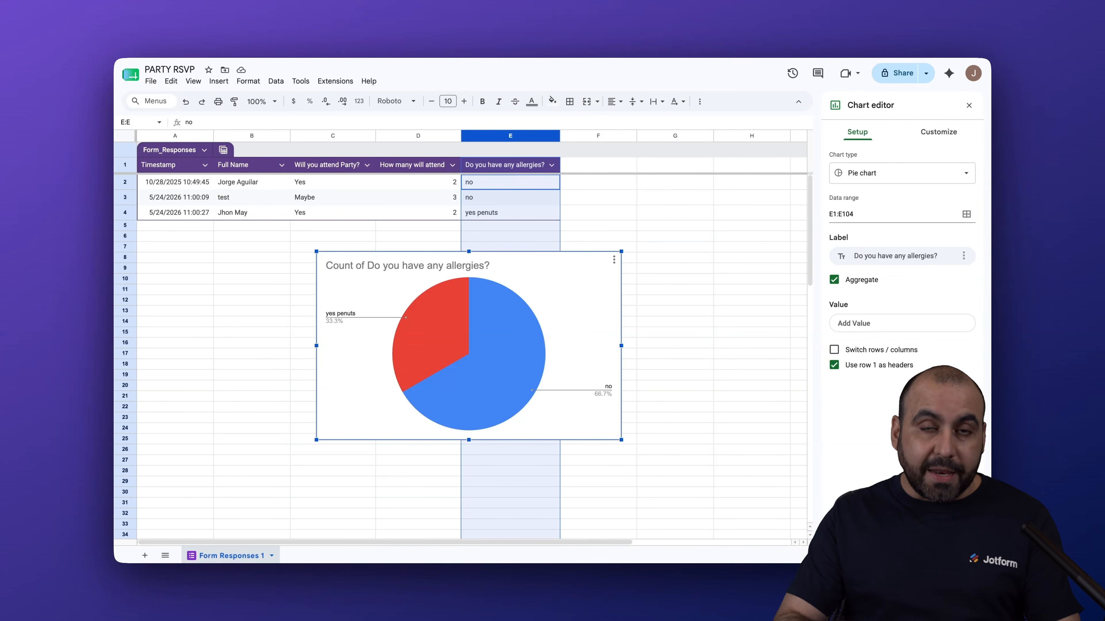
Step: Recolour the "no" pie slice cyan and set its distance from the center to 25%
click(481, 353)
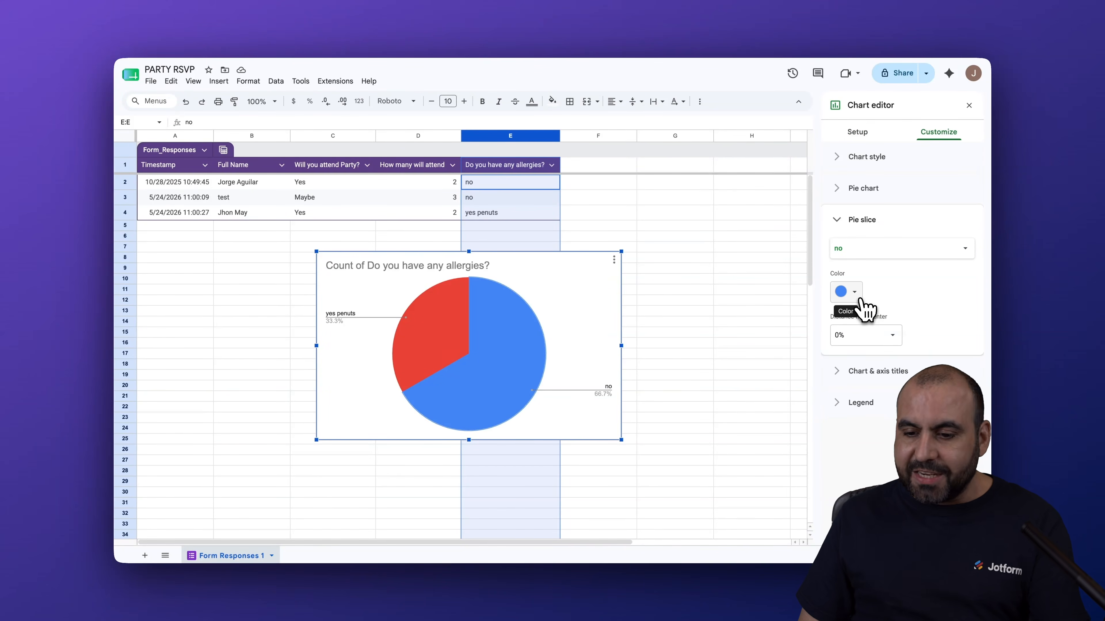
click(853, 291)
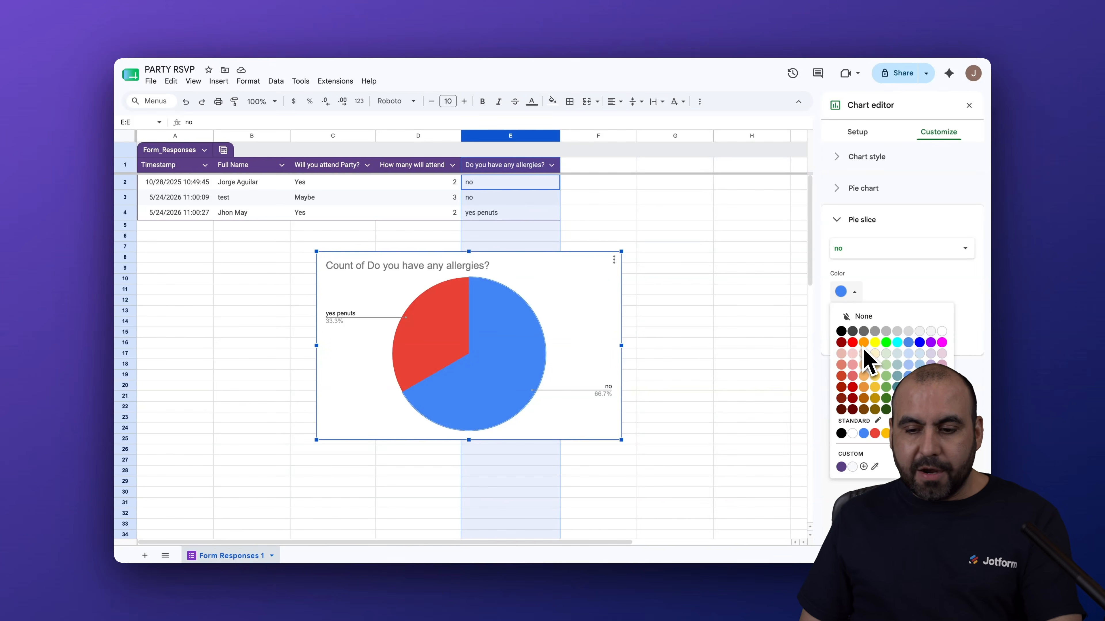
click(897, 342)
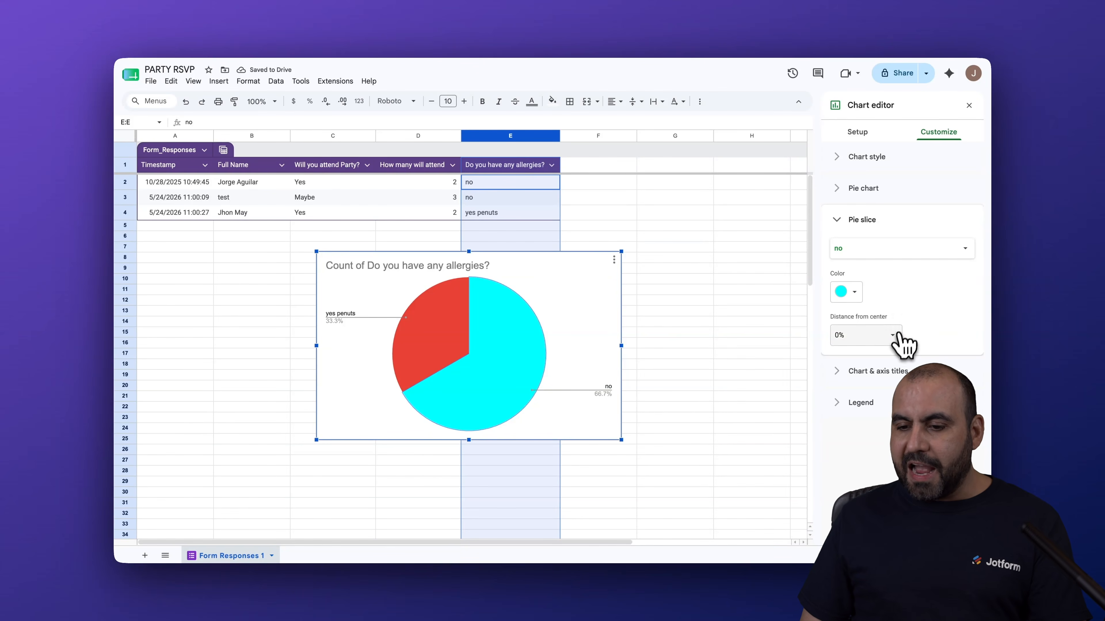
click(855, 374)
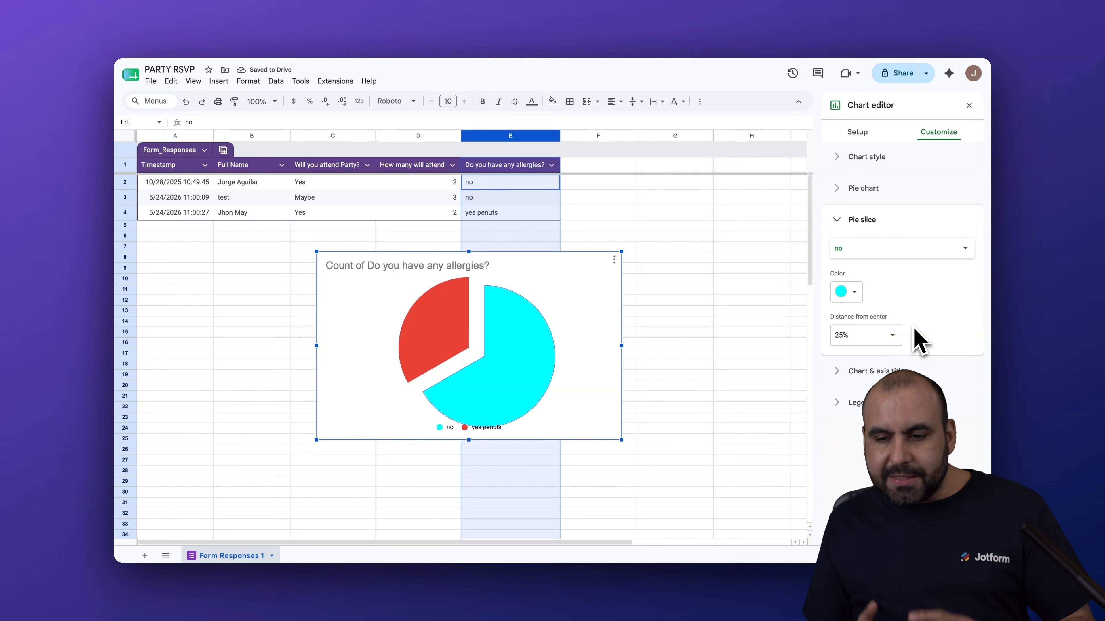
Step: Check the font choices in the chart style settings and turn on 3D and Maximize for the pie chart
click(866, 158)
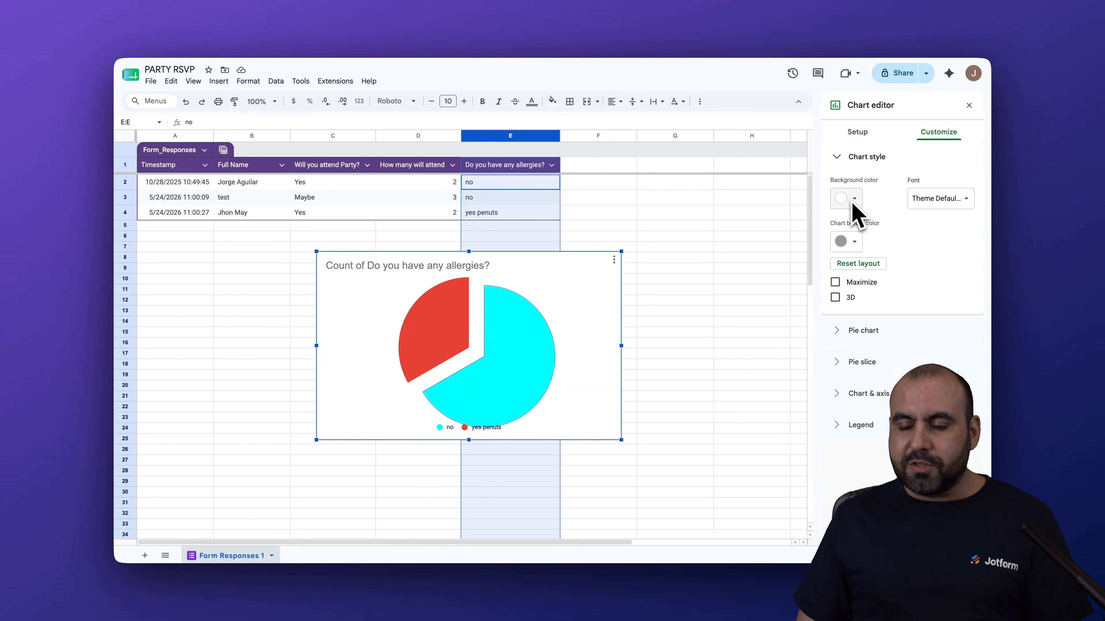
click(940, 198)
click(885, 235)
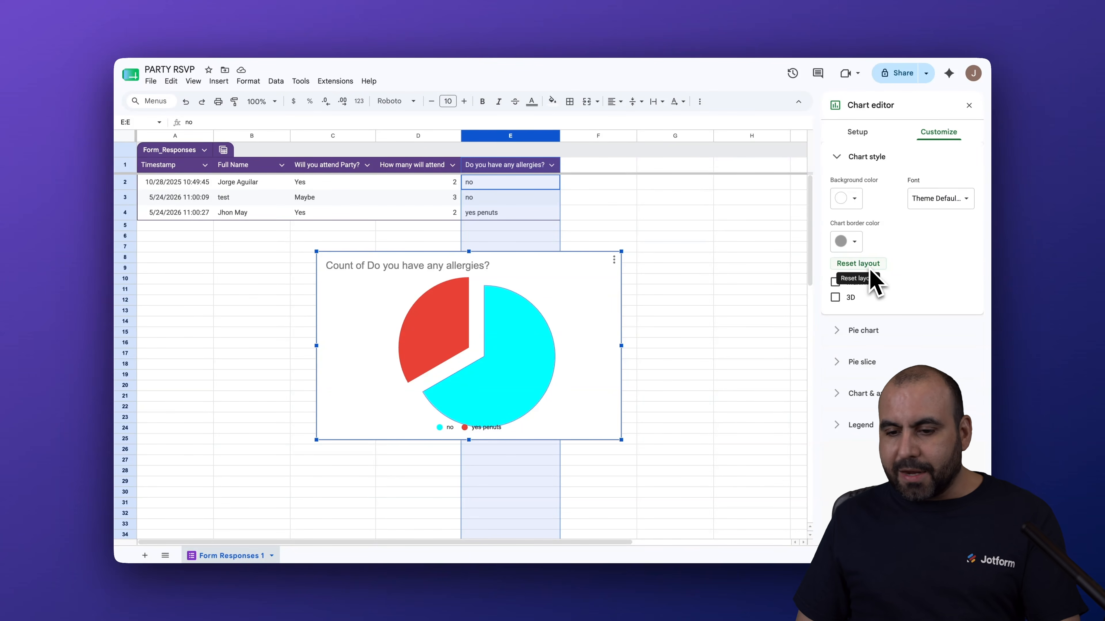
click(836, 297)
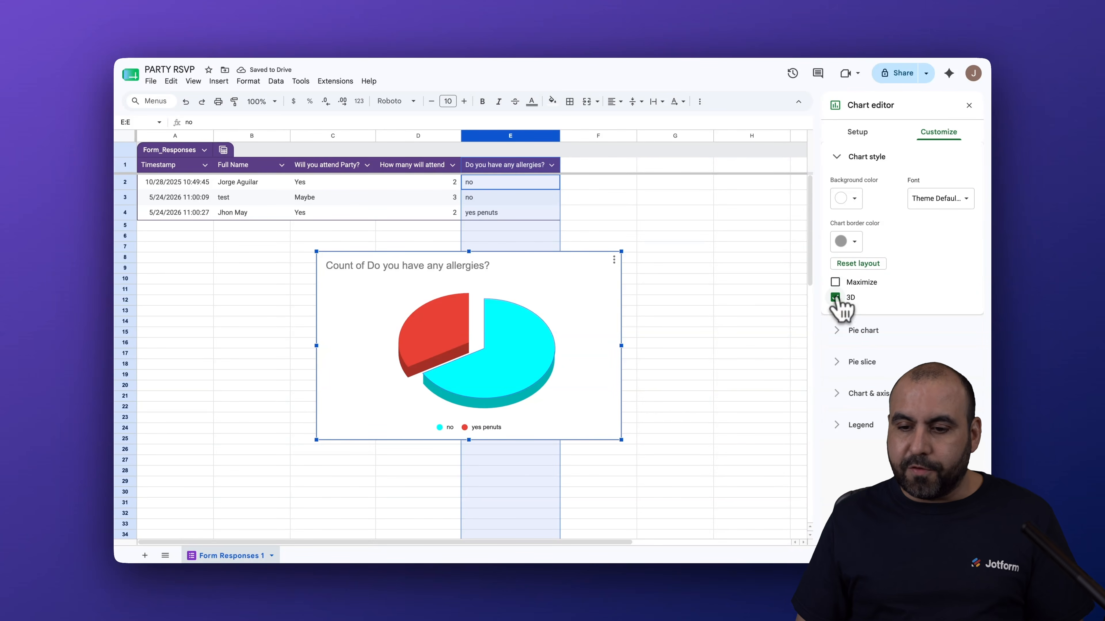
click(836, 283)
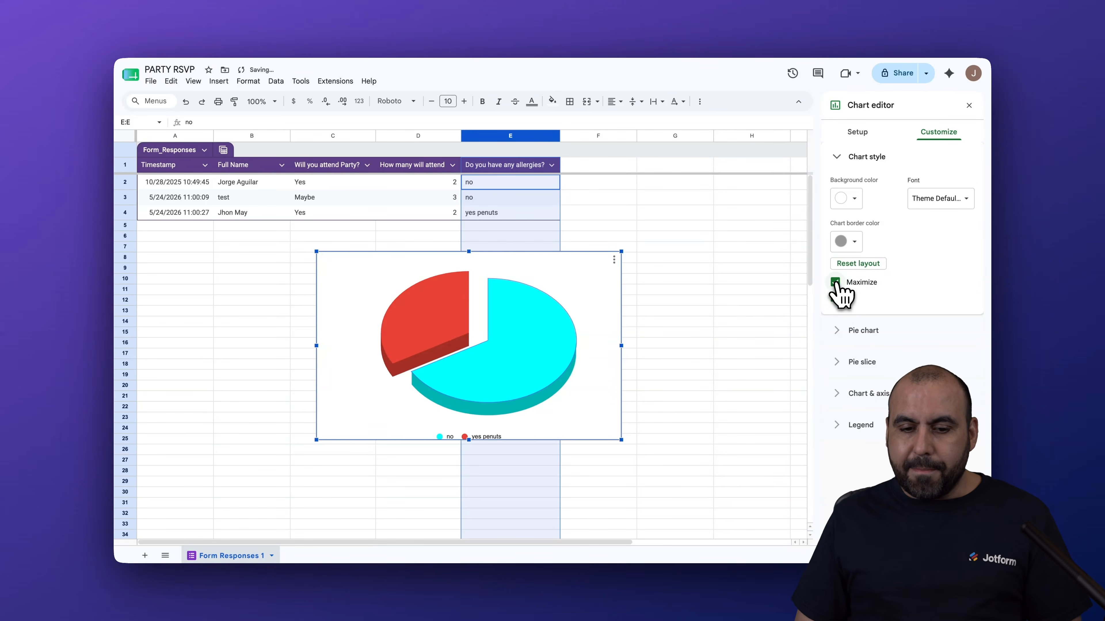
Step: Look through the pie chart, slice, title and legend settings, and move the chart to start near row 11, slightly further right
click(838, 339)
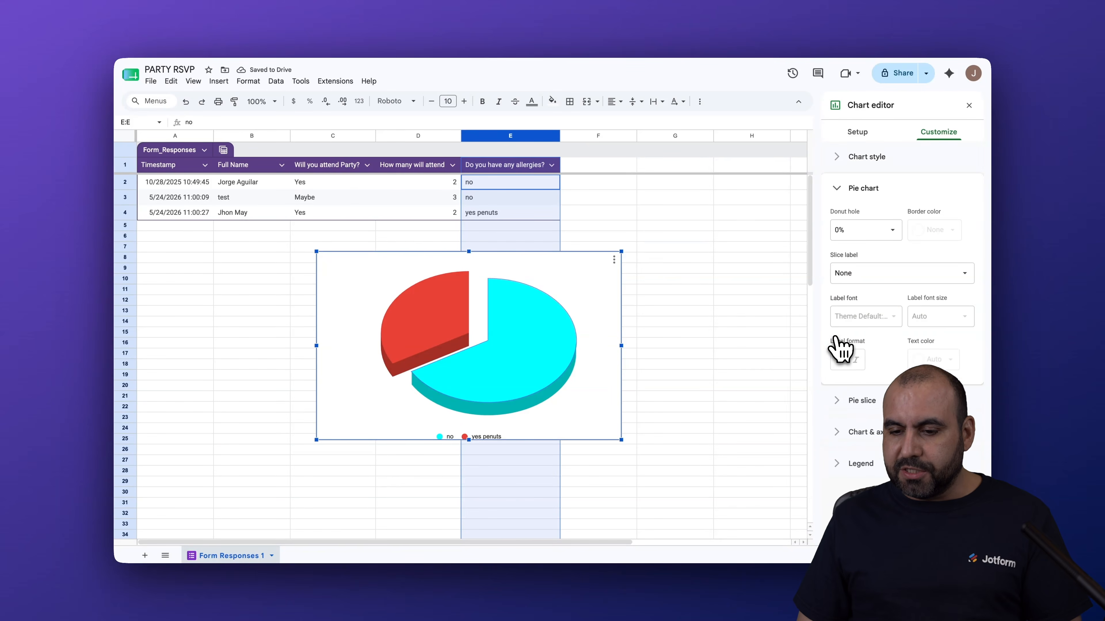
click(839, 404)
click(840, 379)
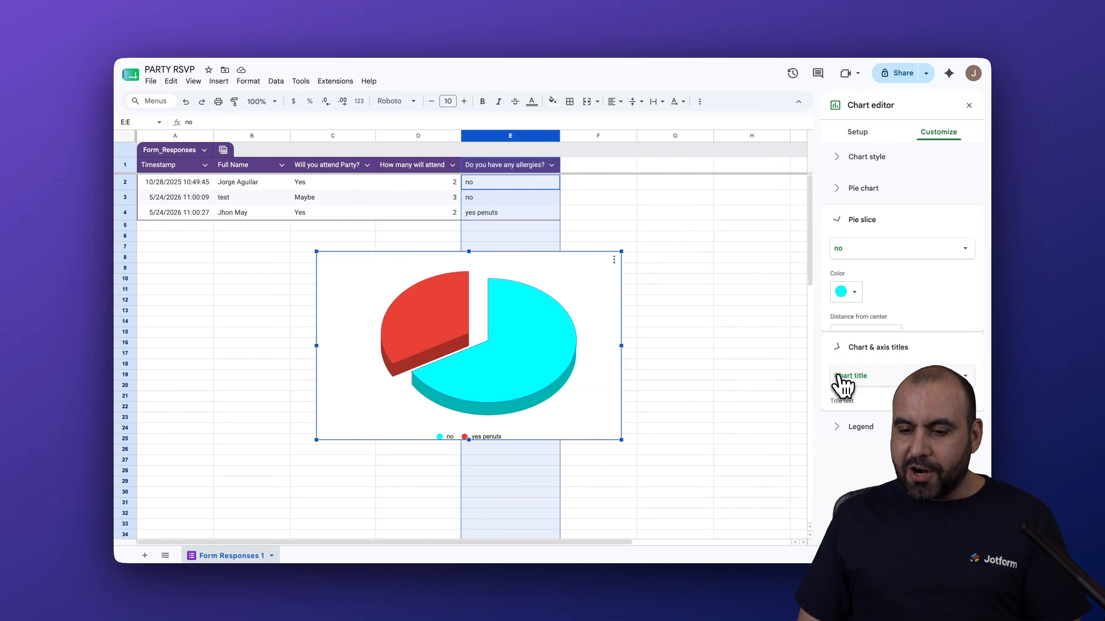
click(840, 455)
drag(607, 309, 654, 323)
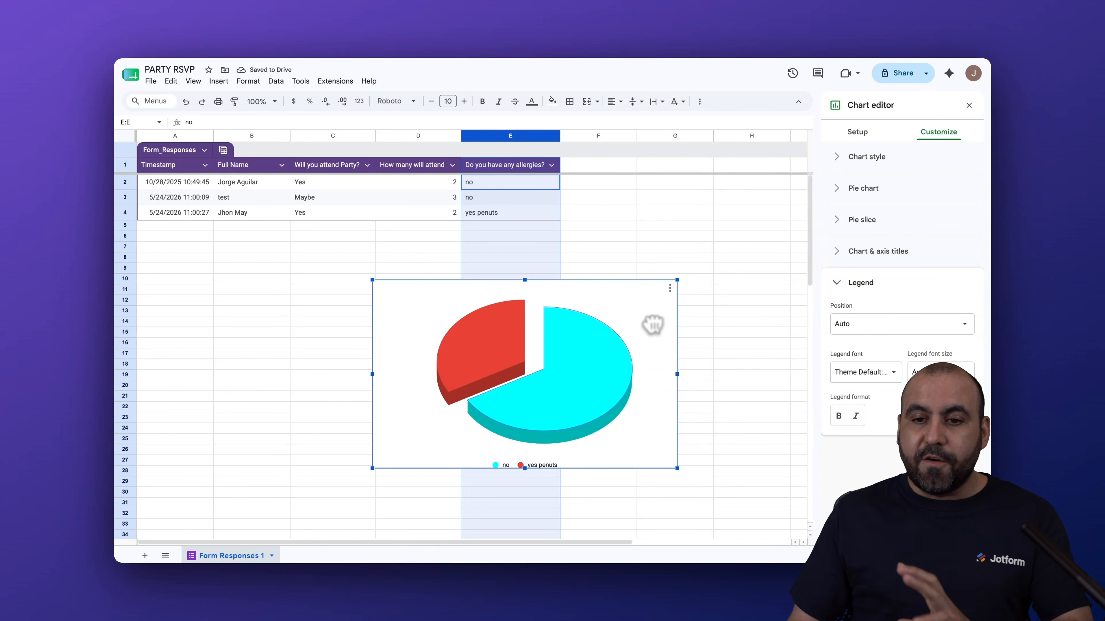
Step: Return briefly to the Party RSVP response summary, and switch to Jotform to open the Feedback form's submissions table
click(698, 35)
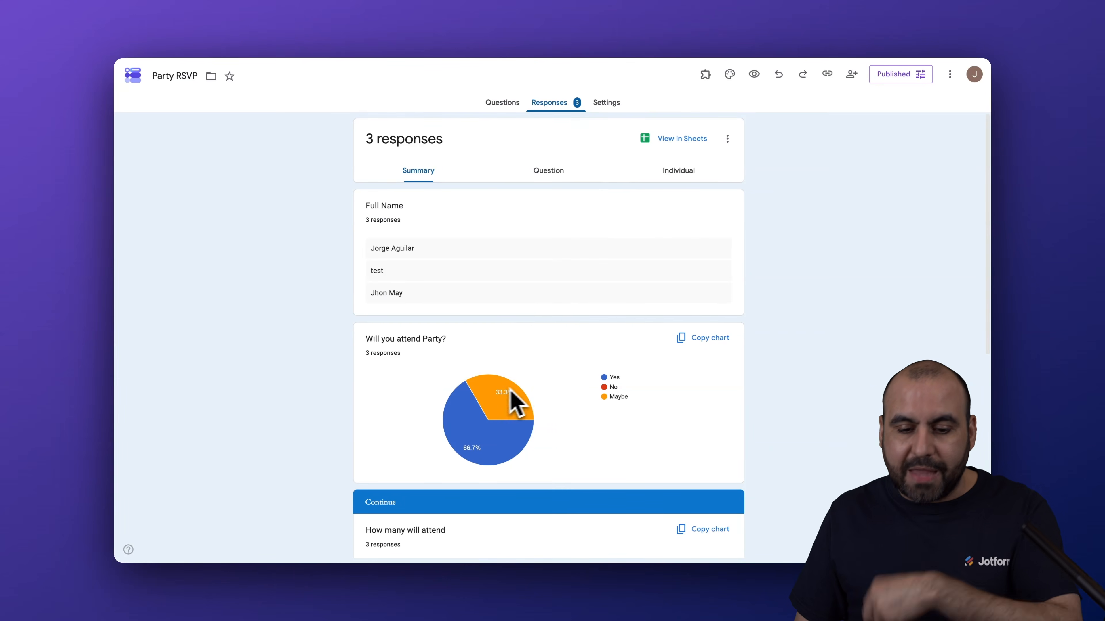
mouse_move(494, 415)
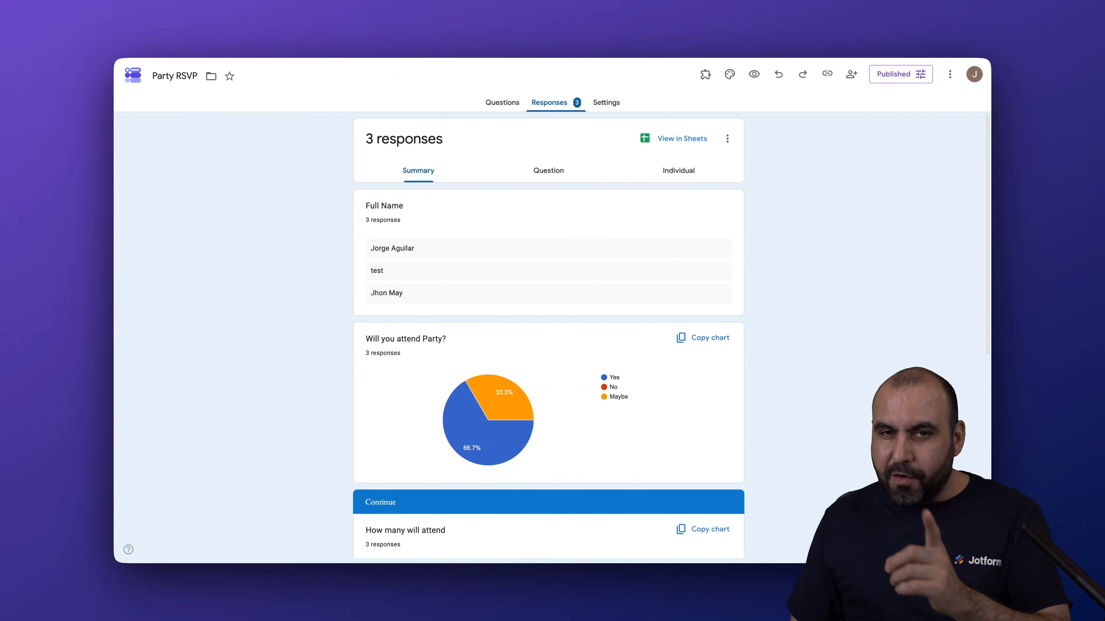
click(579, 28)
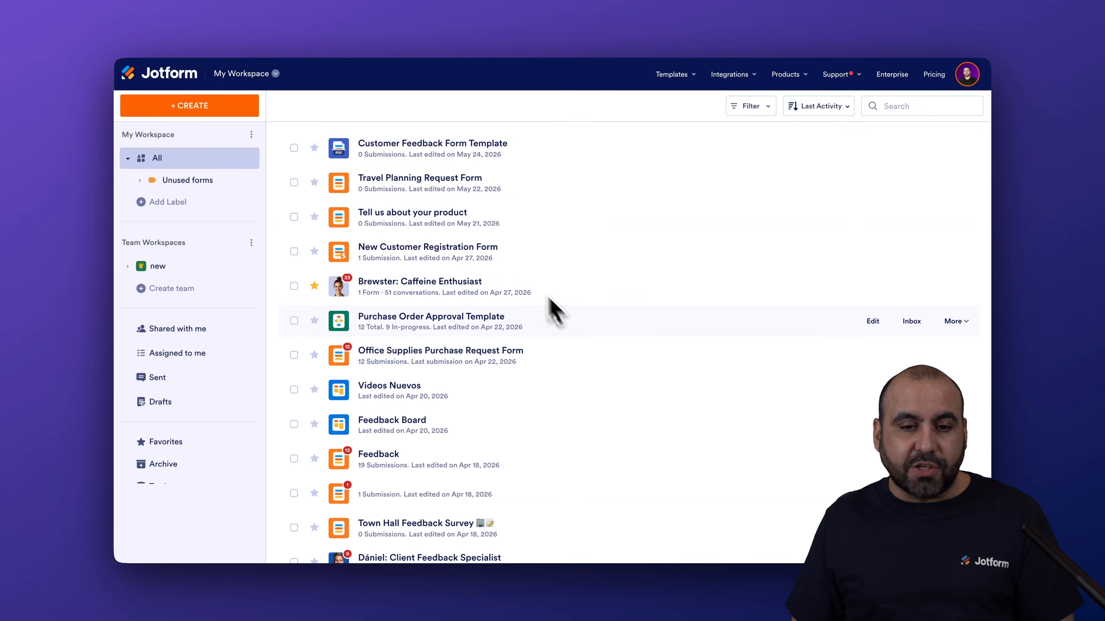
scroll(530, 404, down, 2)
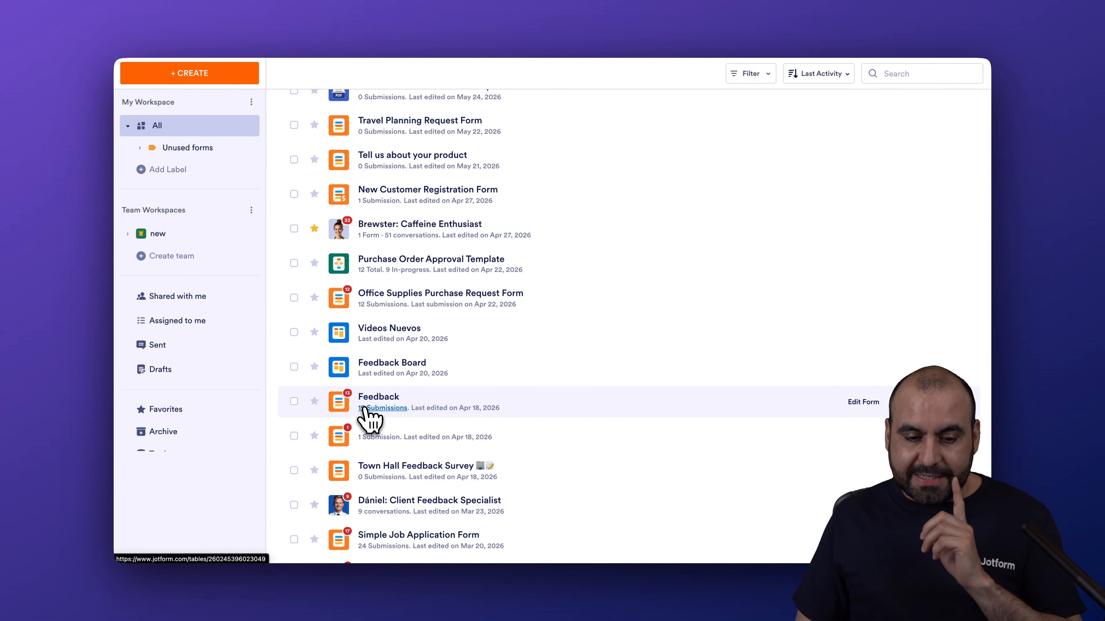
click(378, 409)
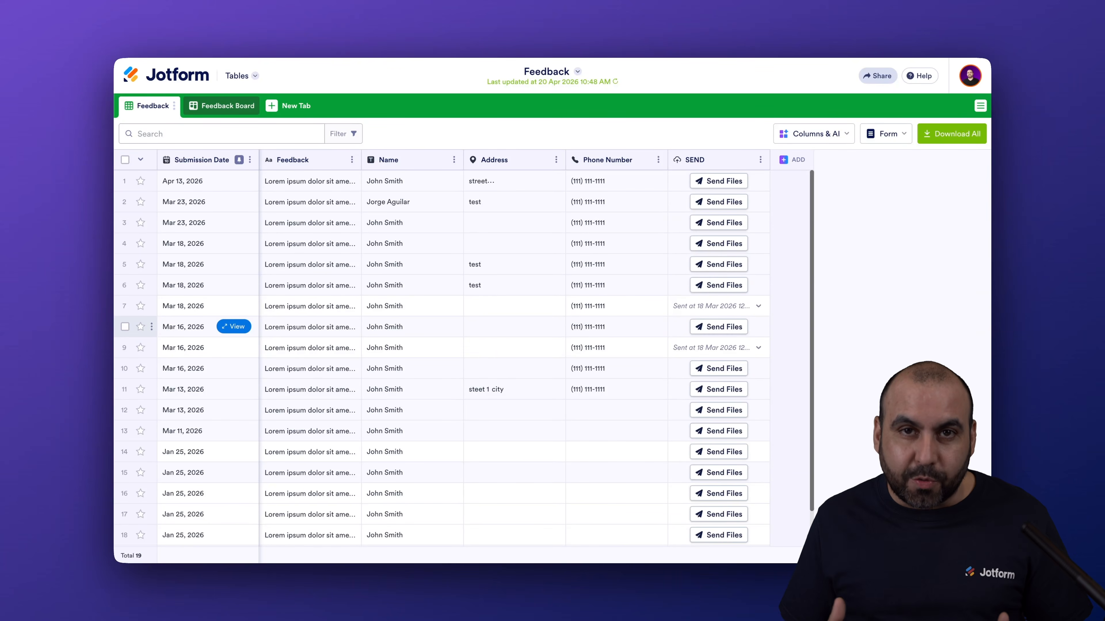
Step: Create a Reports tab from the Feedback form using the Compact Report layout, and view its chart slides
click(291, 109)
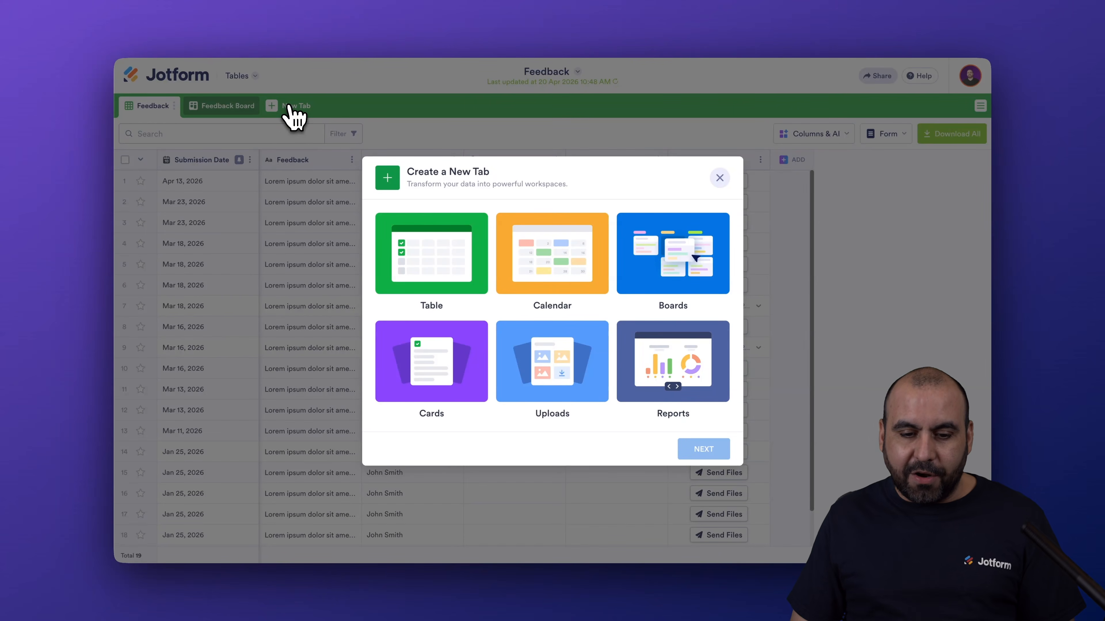
click(674, 370)
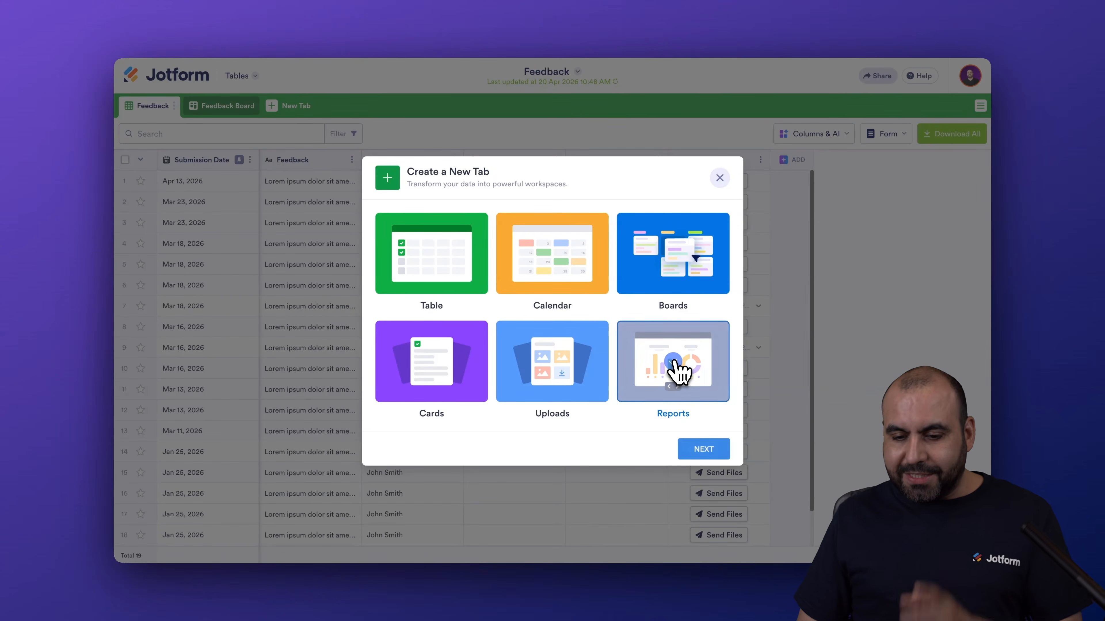
click(706, 455)
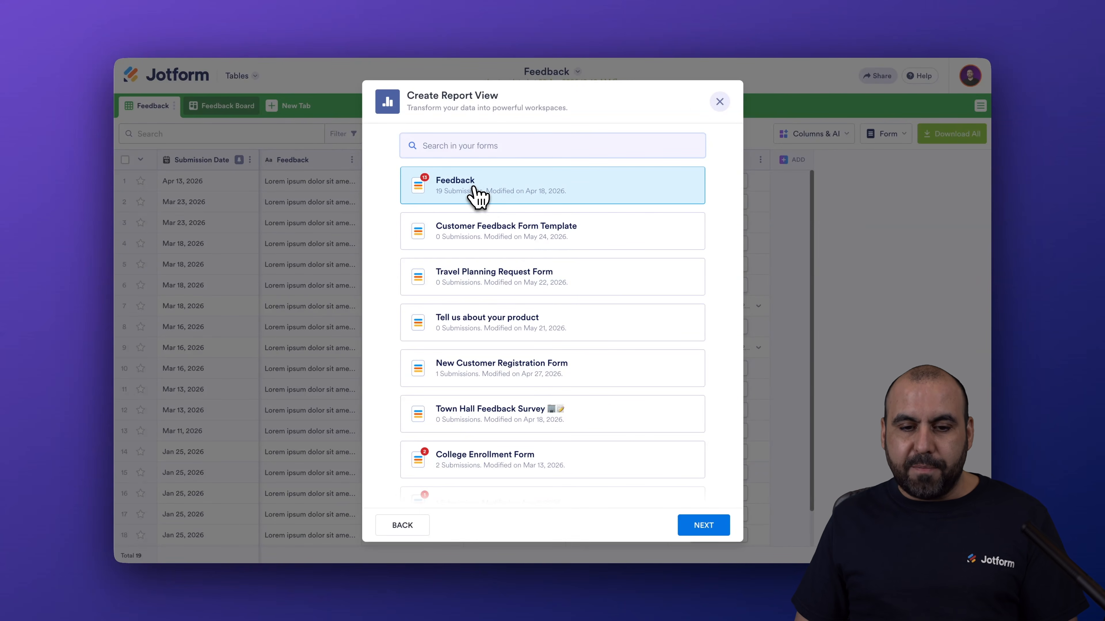
click(705, 525)
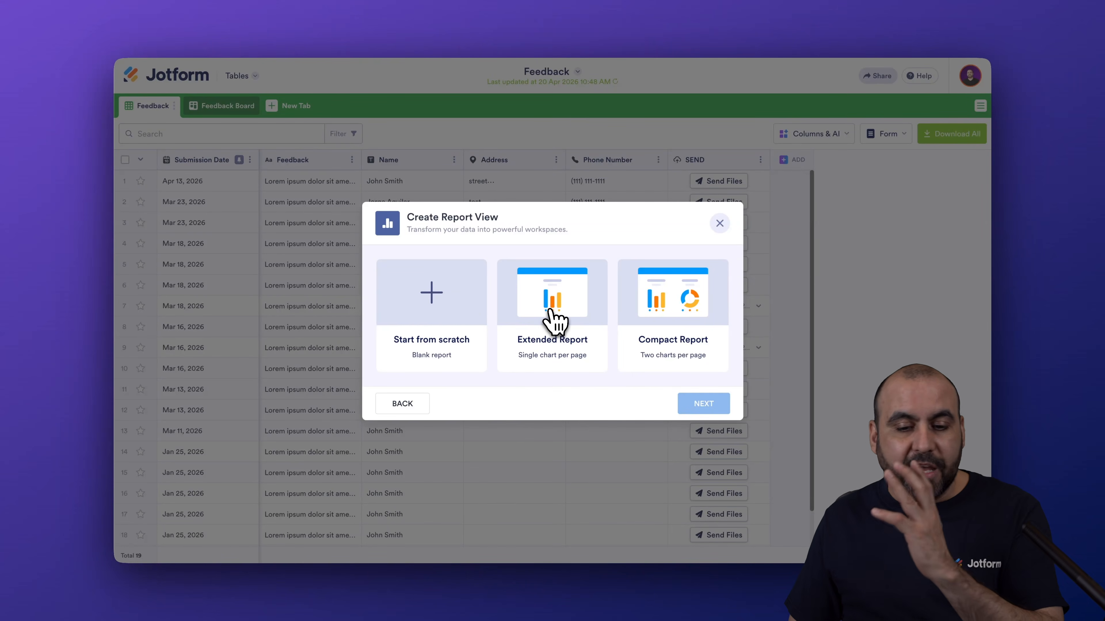
click(662, 310)
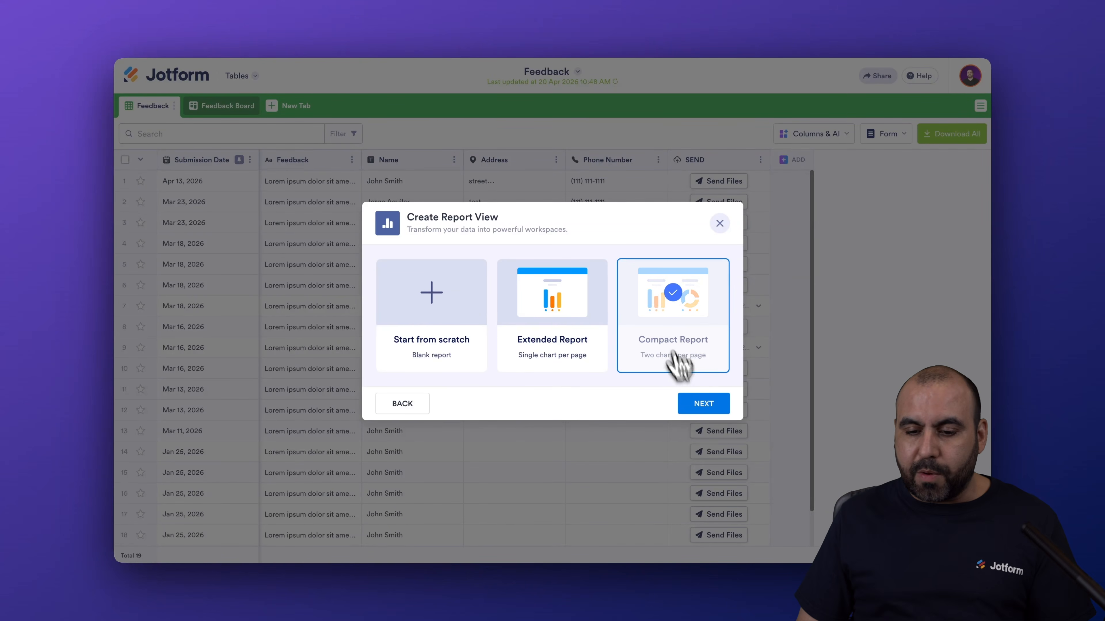
click(704, 405)
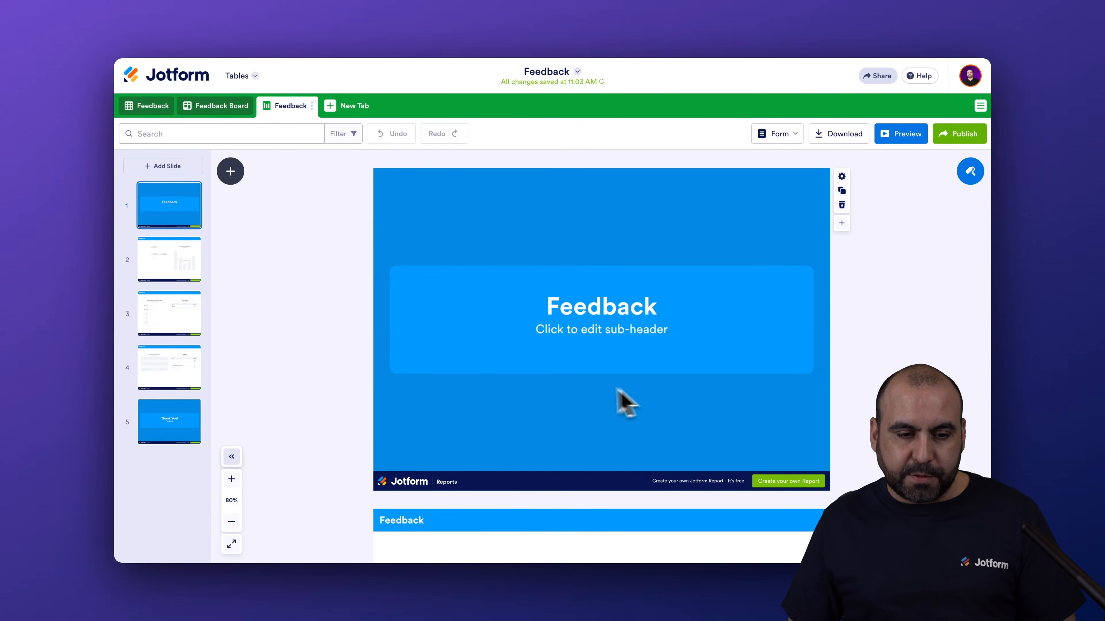
scroll(579, 410, down, 8)
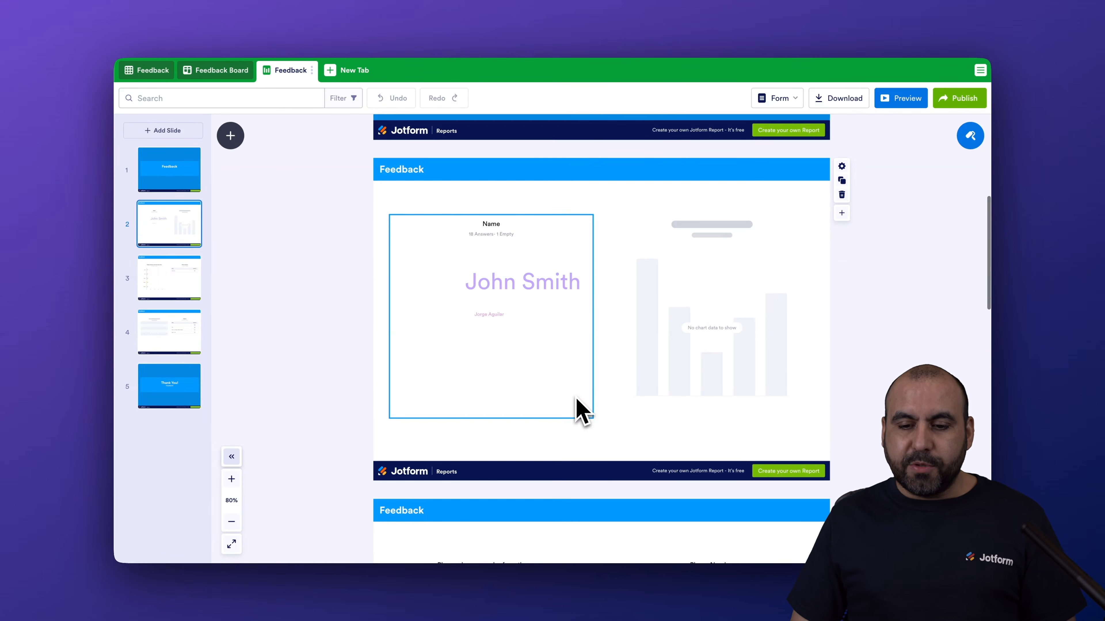
Step: Change the Address table on slide 4 to a pie chart and nudge the chart slightly upward
scroll(565, 440, down, 7)
scroll(601, 451, down, 7)
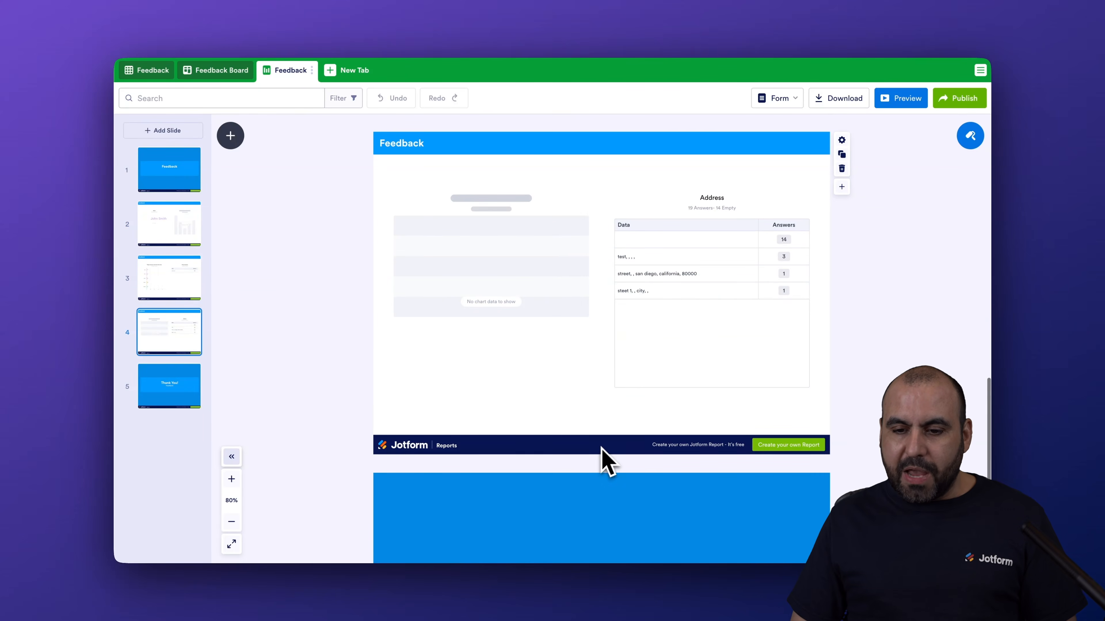
click(735, 281)
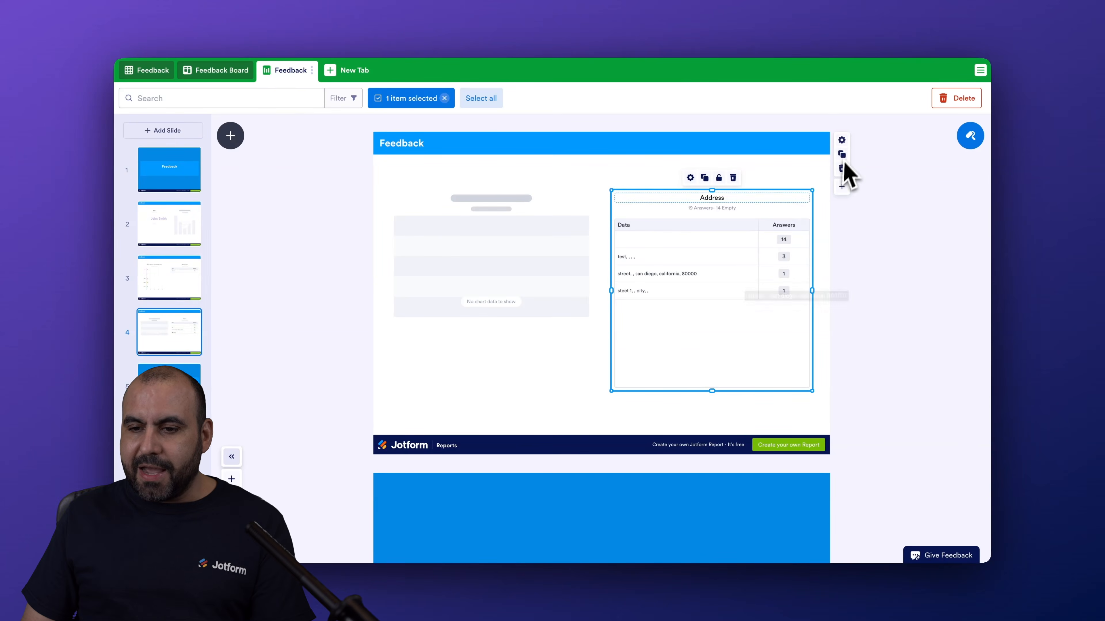
double_click(748, 246)
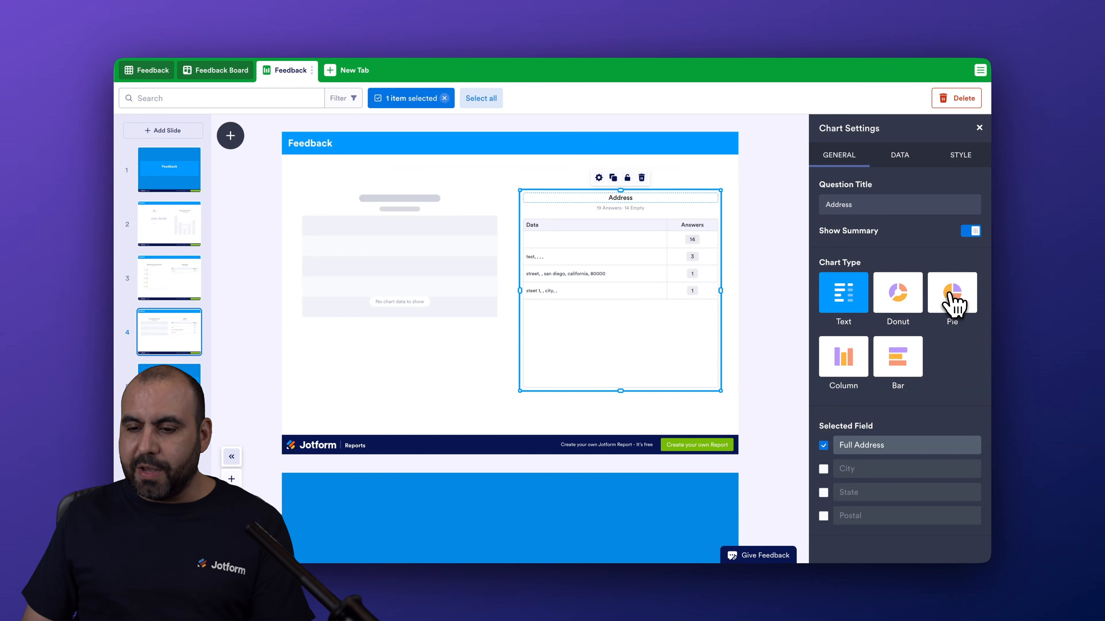
click(953, 300)
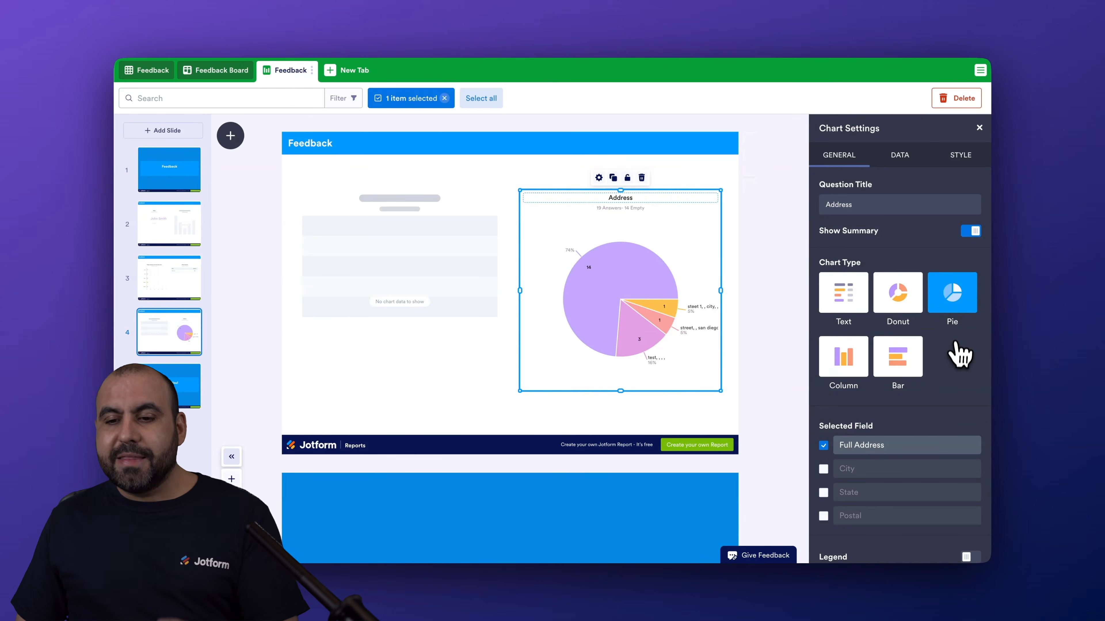
mouse_move(686, 240)
mouse_down()
mouse_move(690, 259)
mouse_move(688, 242)
mouse_up()
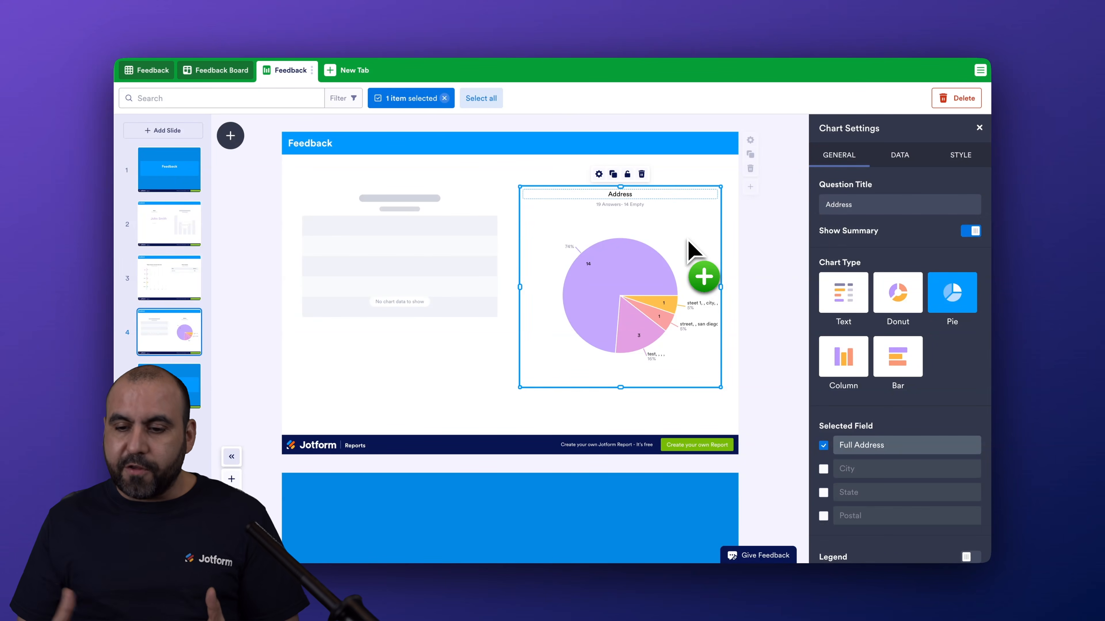
Step: Try out the legend and the table grid on the Address pie chart, turning each one off again
scroll(940, 375, down, 3)
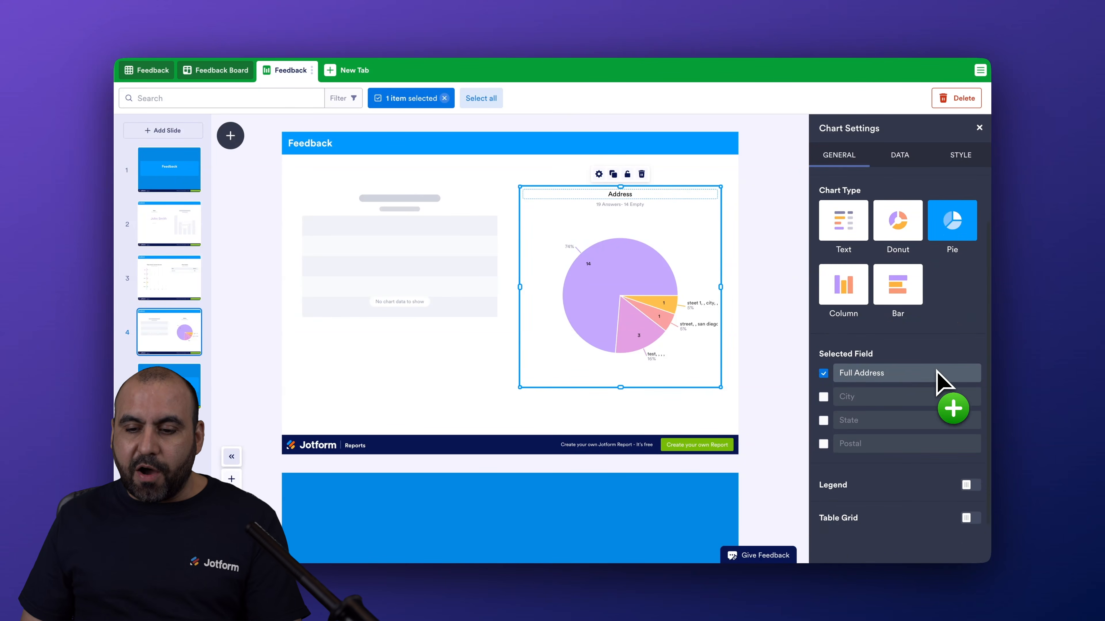
click(974, 436)
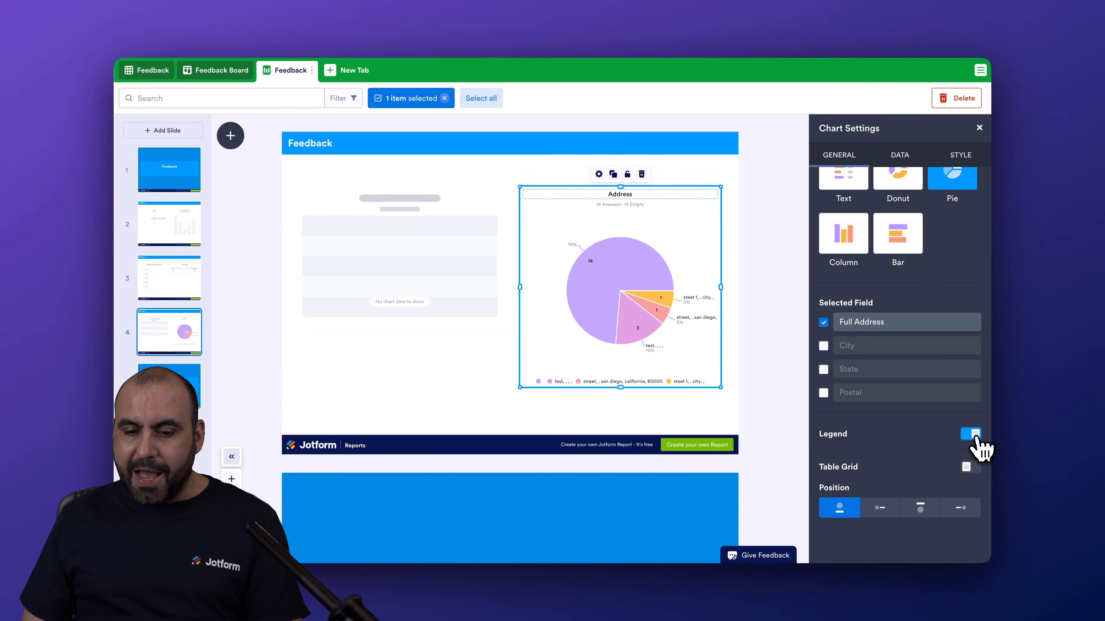
click(974, 435)
click(973, 467)
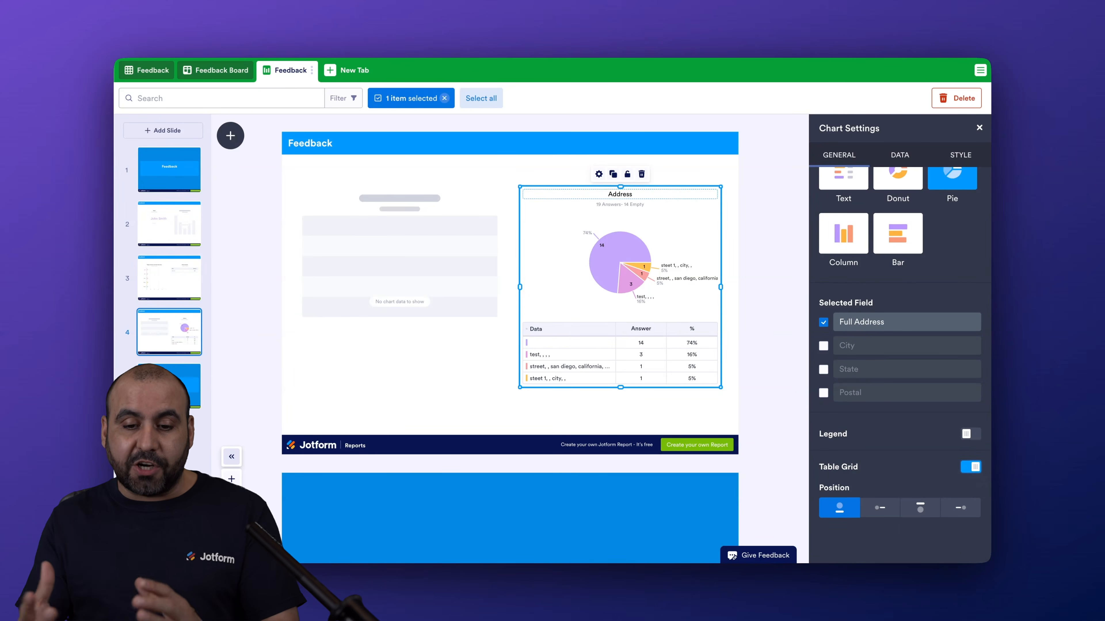
click(973, 467)
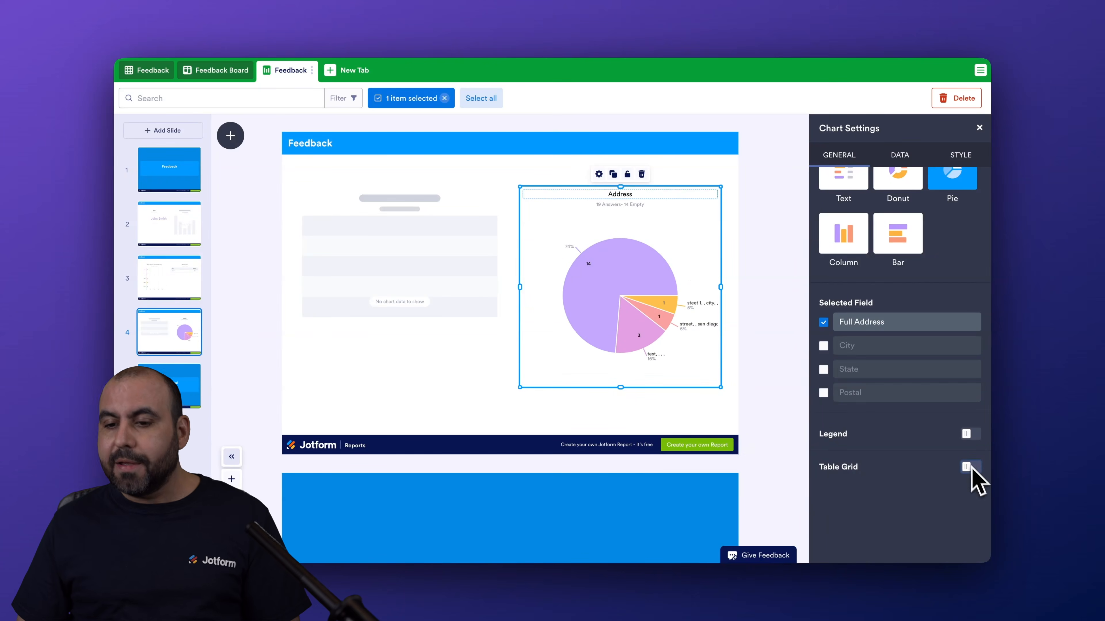
Step: Try hiding the option names and response values in the pie chart's data options, turning both back on
click(901, 158)
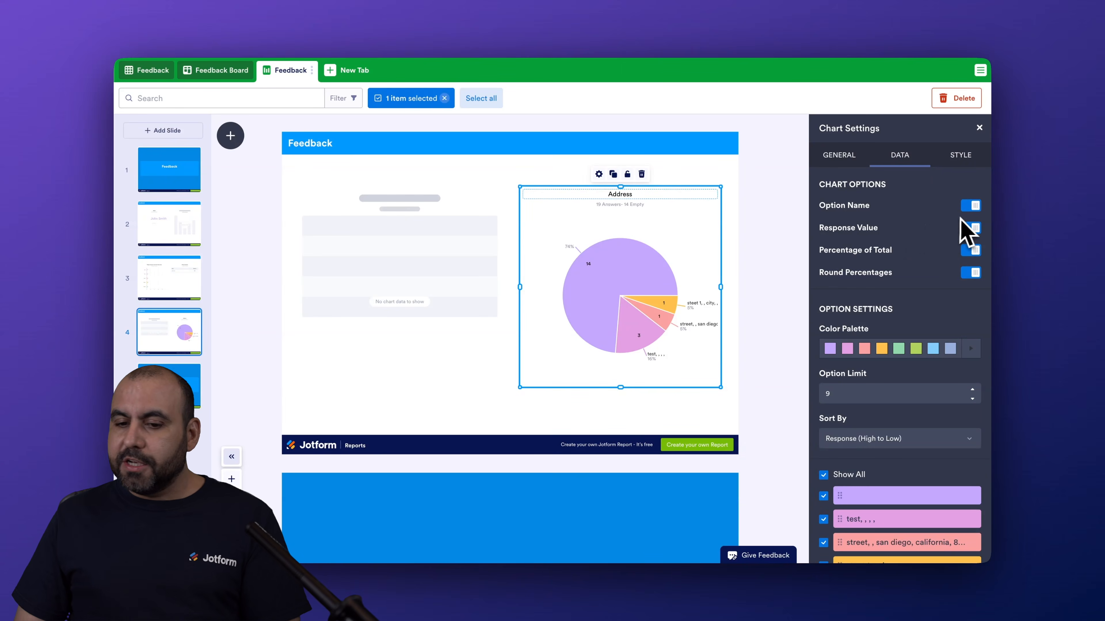
click(971, 205)
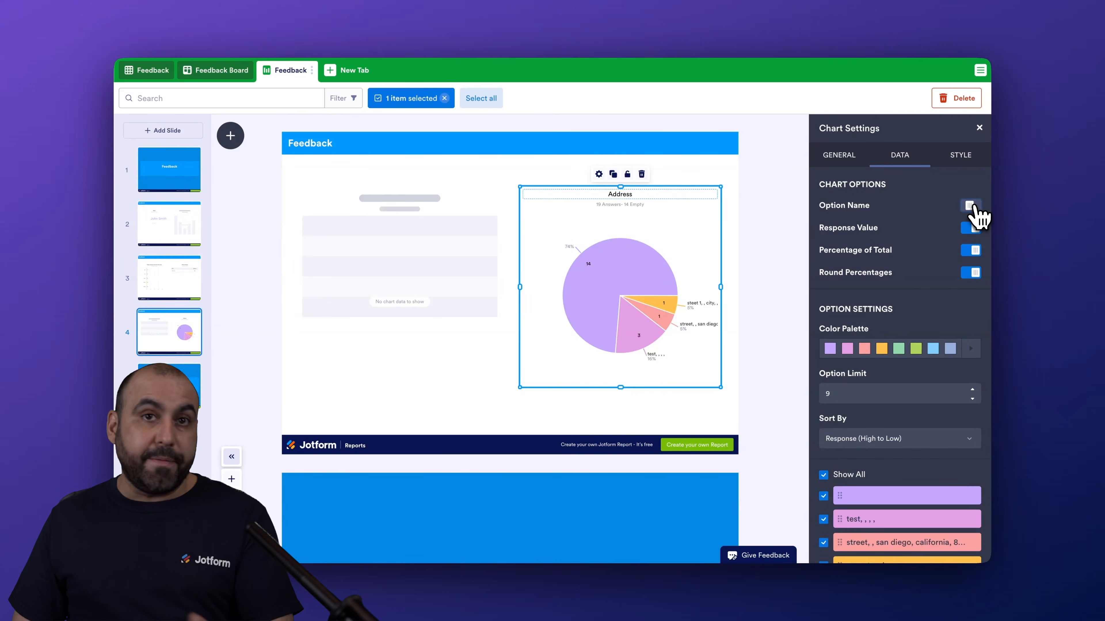
click(971, 228)
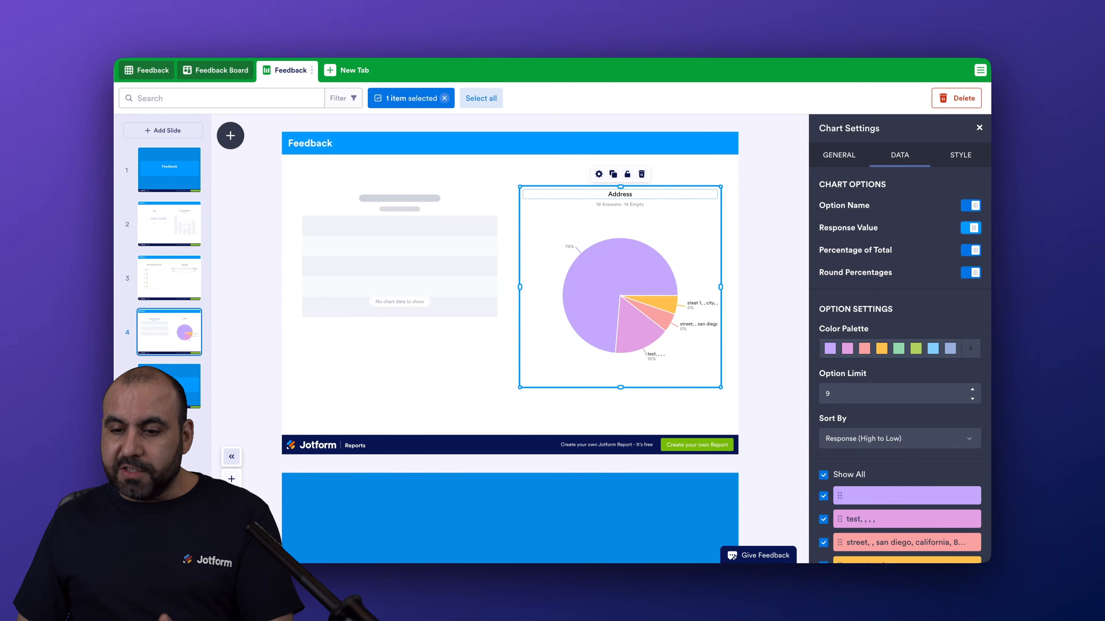
click(969, 228)
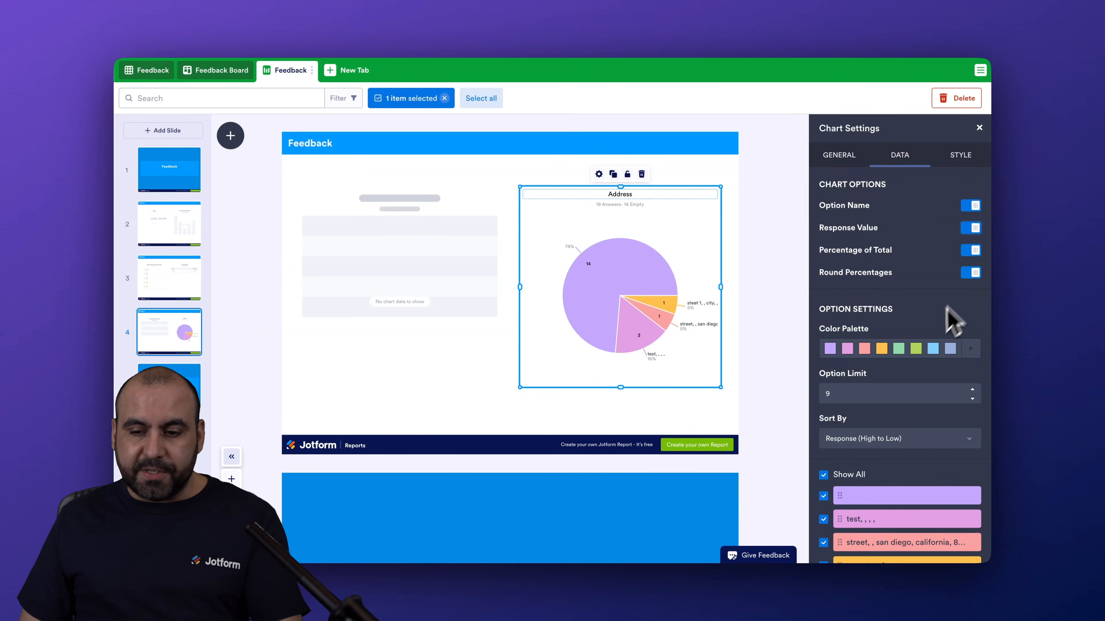
Step: Look through the pie chart's color palette, option limit, sorting and text style settings, and close the chart settings
scroll(940, 322, down, 2)
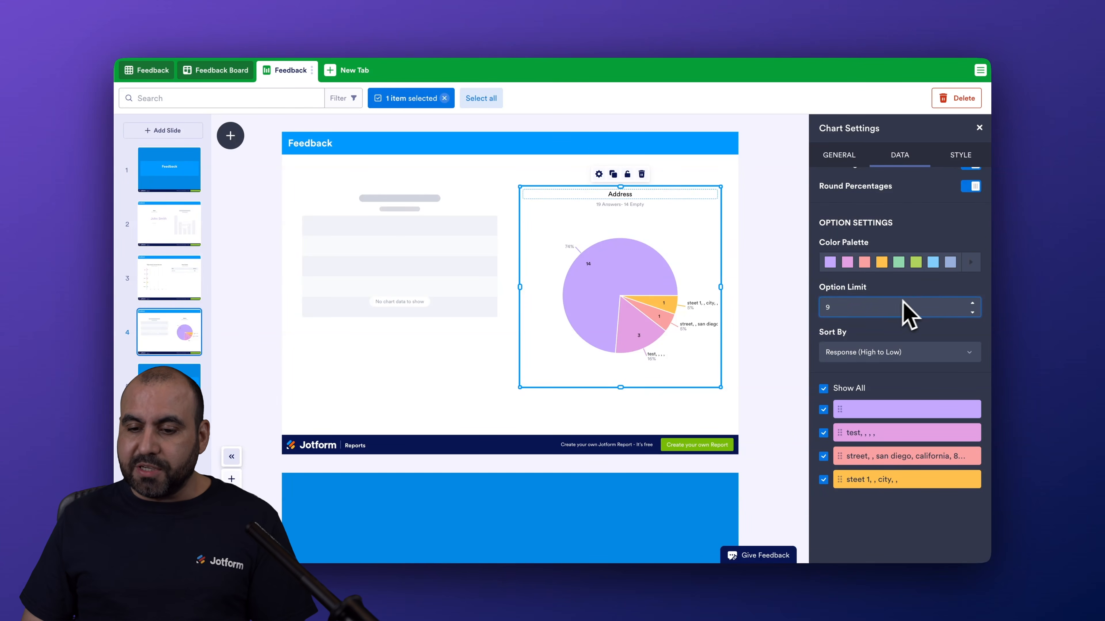
scroll(899, 332, down, 1)
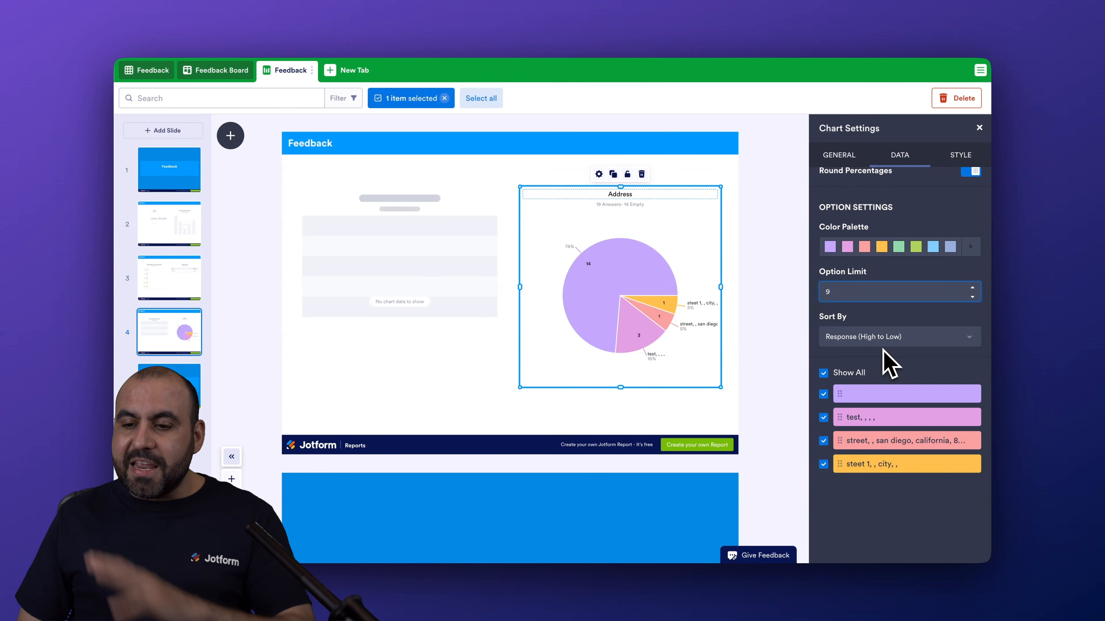
scroll(882, 362, up, 3)
click(958, 159)
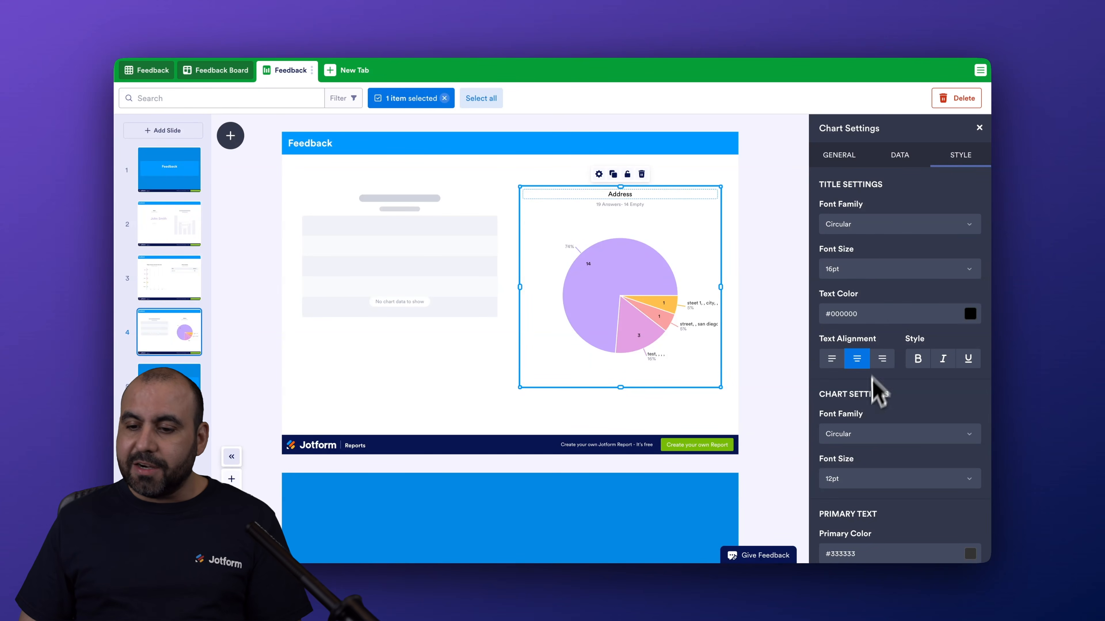
scroll(870, 418, down, 5)
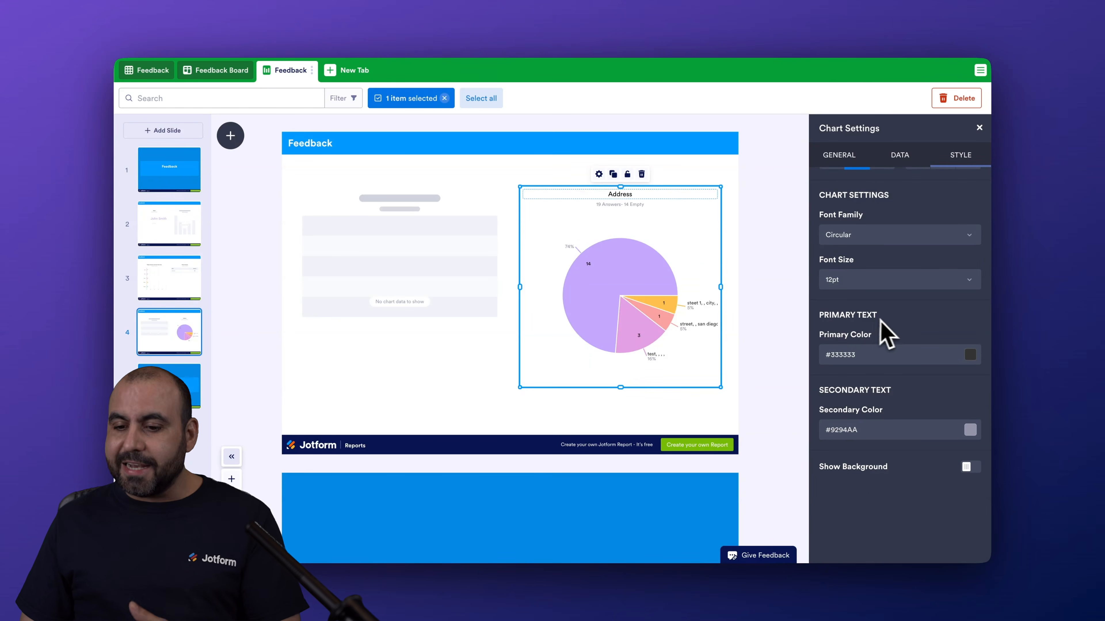
scroll(871, 382, up, 5)
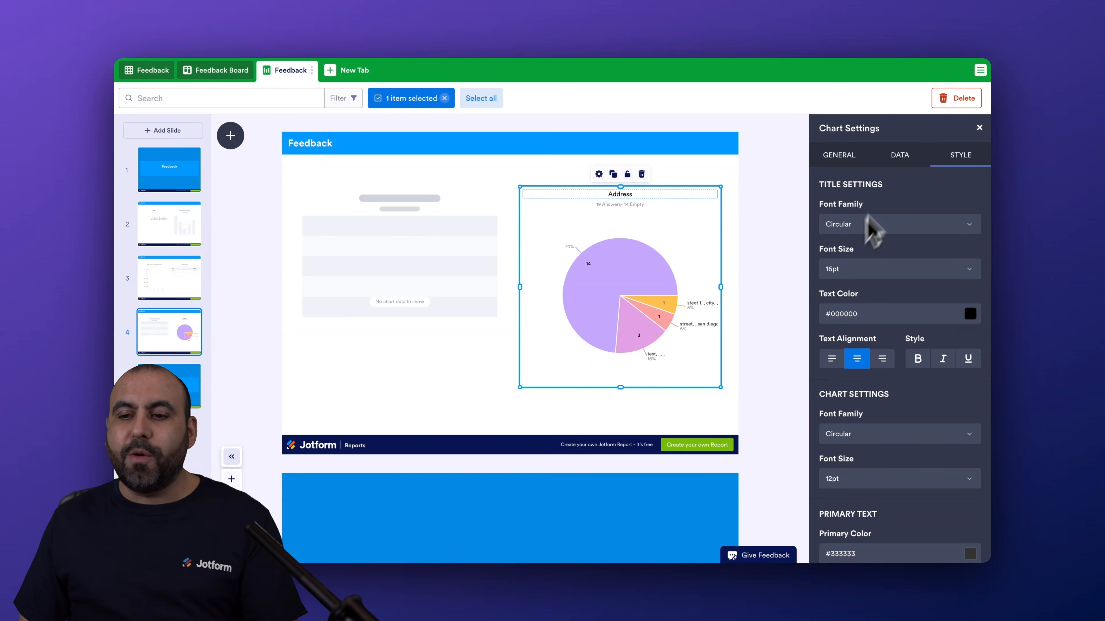
click(978, 129)
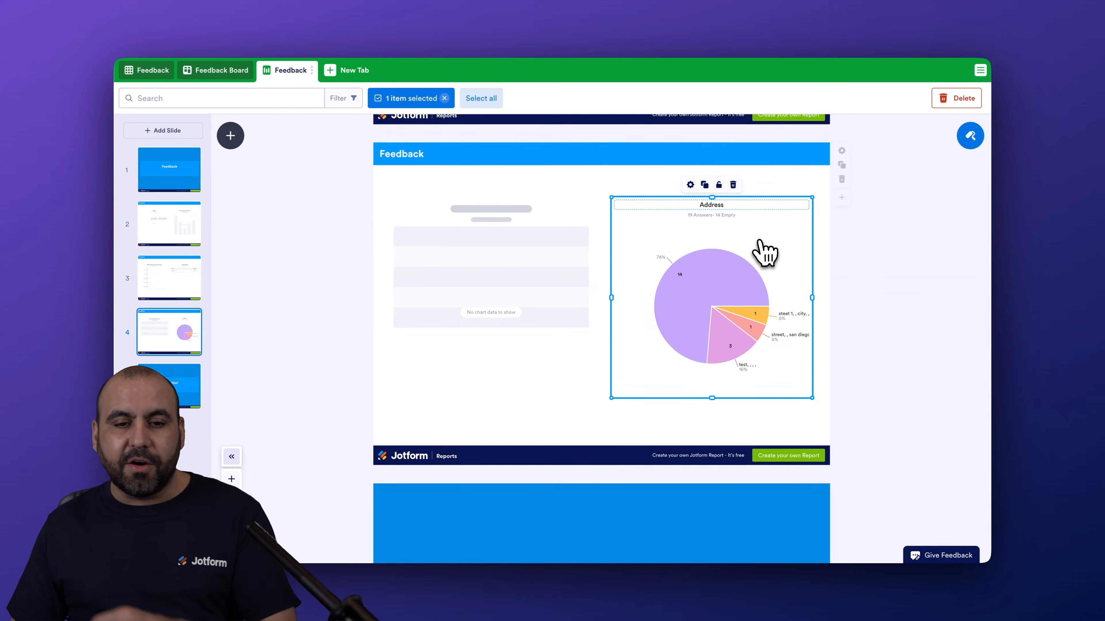
Step: Return to slide 3 and open the list of basic elements that can be added to the report
scroll(757, 250, up, 8)
scroll(759, 242, up, 2)
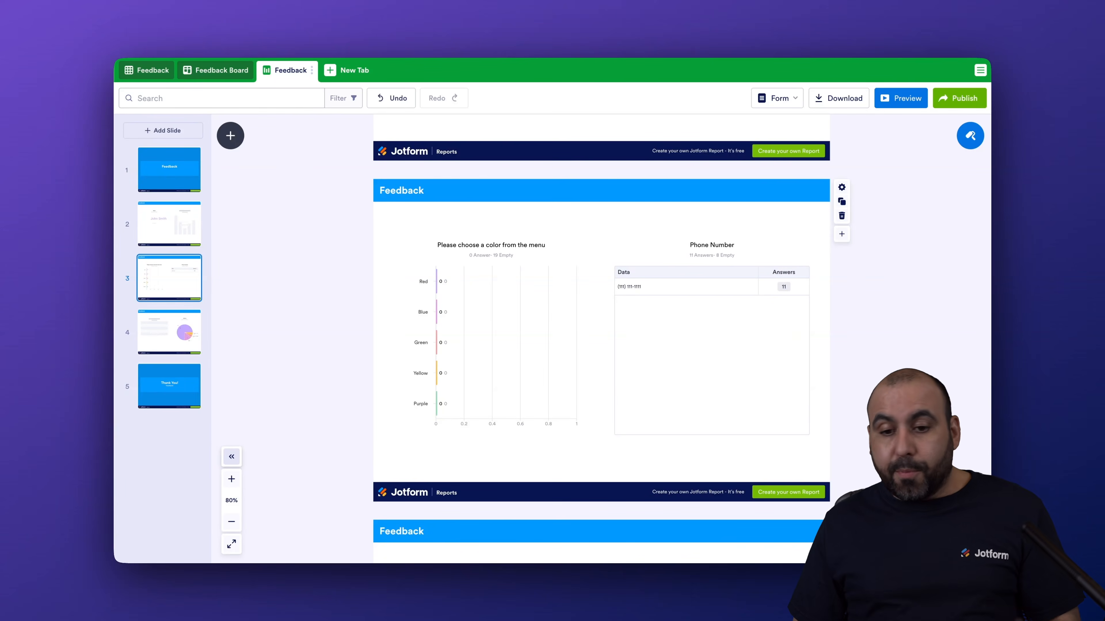
click(233, 137)
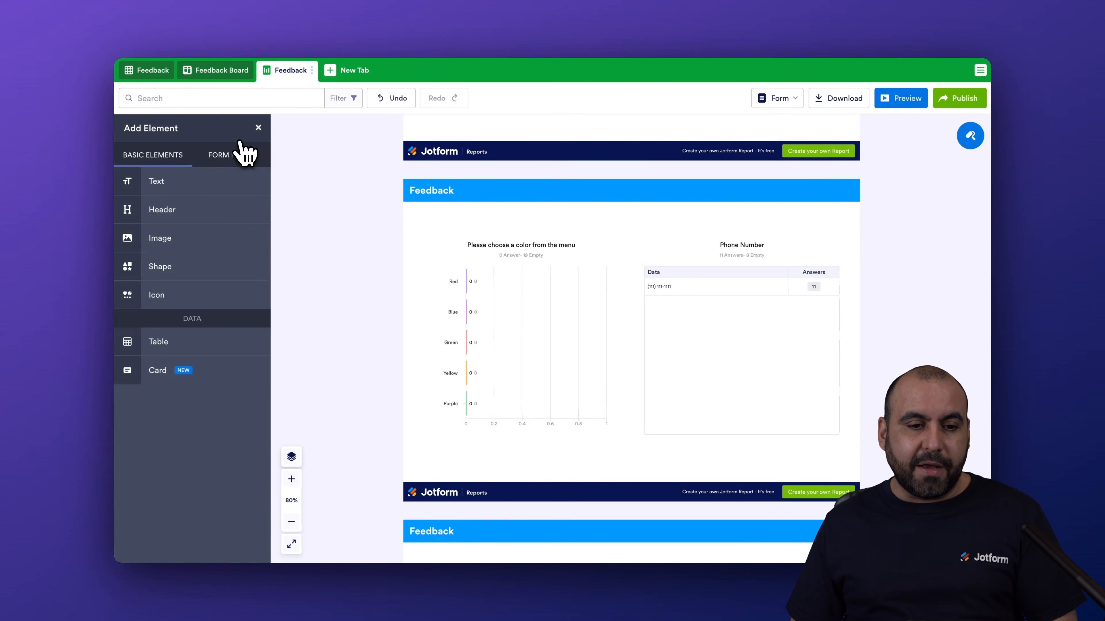